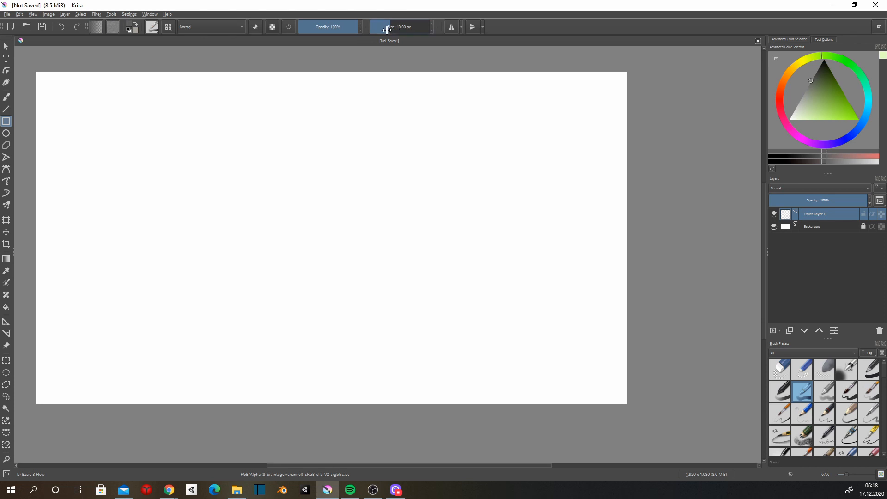
pyautogui.moveTo(278, 125)
pyautogui.mouseDown()
pyautogui.moveTo(375, 227)
pyautogui.moveTo(375, 210)
pyautogui.moveTo(373, 218)
pyautogui.mouseUp()
pyautogui.press('v')
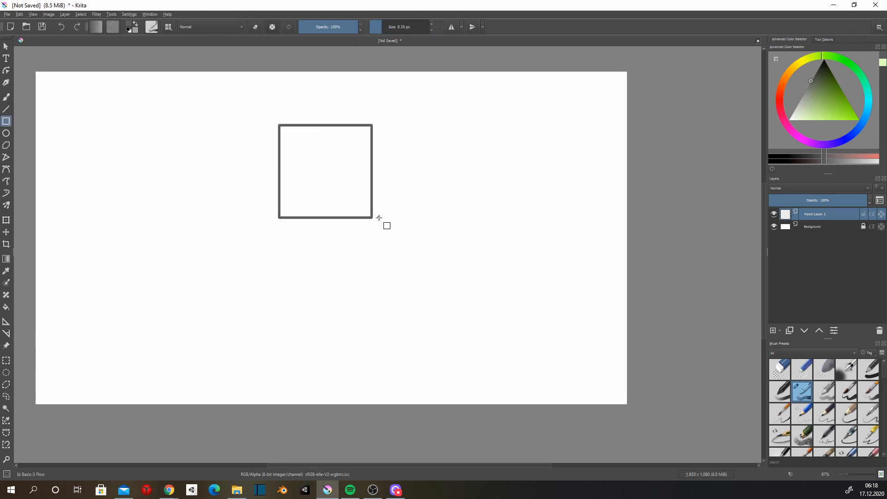
pyautogui.hotkey('ctrl', 'z')
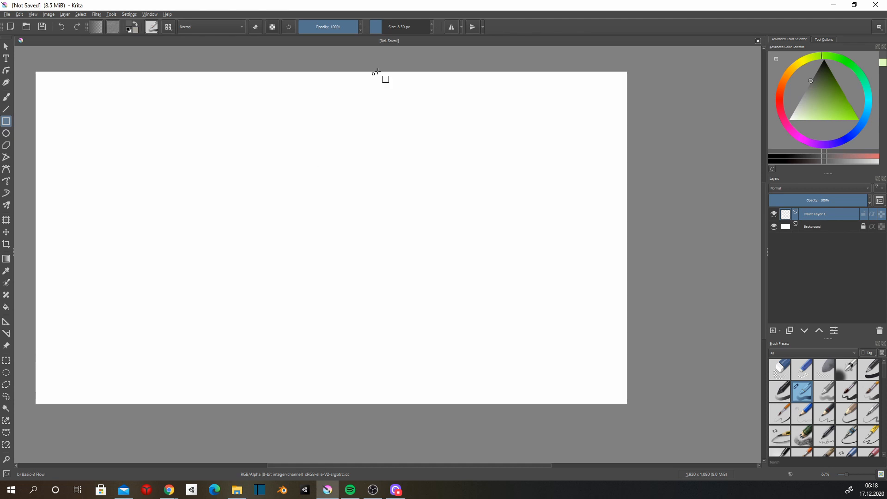
# Draw a grey square outline on Paint Layer 1 with a brush size of 18.75 px.
pyautogui.click(385, 30)
pyautogui.moveTo(325, 120)
pyautogui.mouseDown()
pyautogui.moveTo(401, 197)
pyautogui.moveTo(400, 184)
pyautogui.moveTo(436, 281)
pyautogui.moveTo(404, 284)
pyautogui.moveTo(418, 306)
pyautogui.mouseUp()
pyautogui.press('v')
pyautogui.scroll(2, 394, 182)
pyautogui.scroll(2, 422, 271)
# Try a green rectangle on Paint Layer 2 across the square's right edge, moving its layer below Paint Layer 1 and back above.
pyautogui.moveTo(559, 159)
pyautogui.mouseDown()
pyautogui.moveTo(449, 159)
pyautogui.moveTo(402, 206)
pyautogui.moveTo(397, 228)
pyautogui.mouseUp()
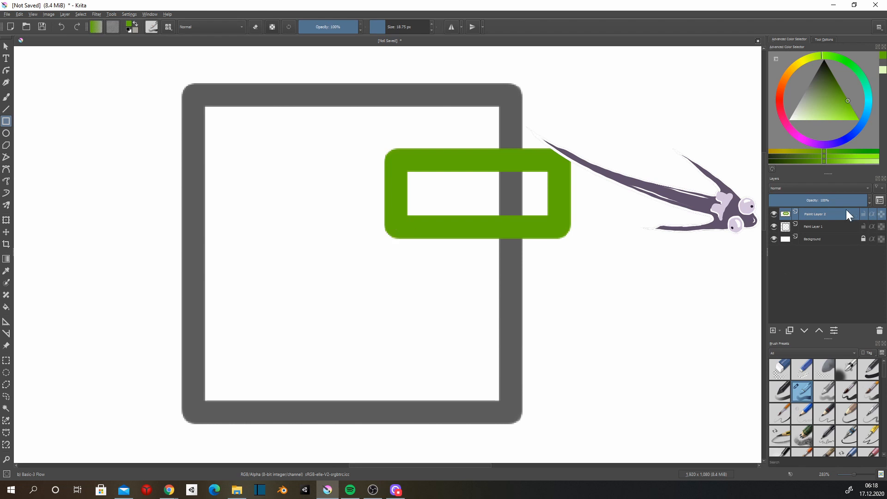
pyautogui.hotkey('ctrl', 'pagedown')
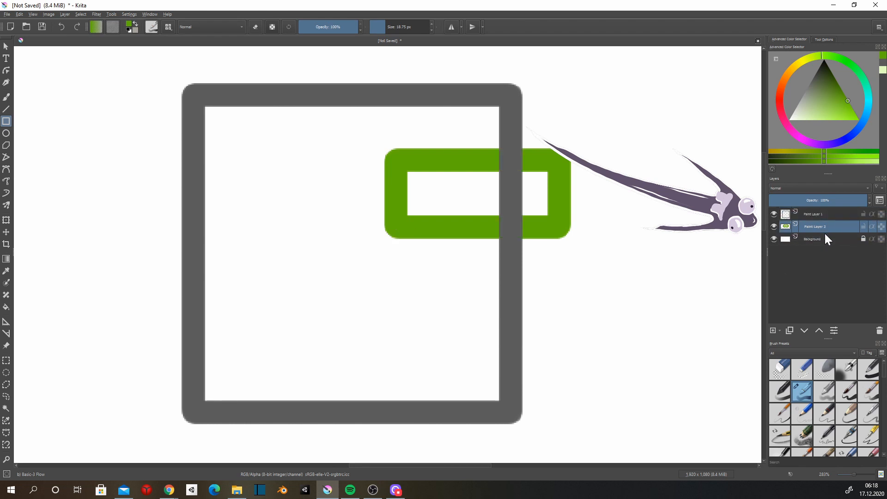
pyautogui.moveTo(825, 230); pyautogui.dragTo(819, 209)
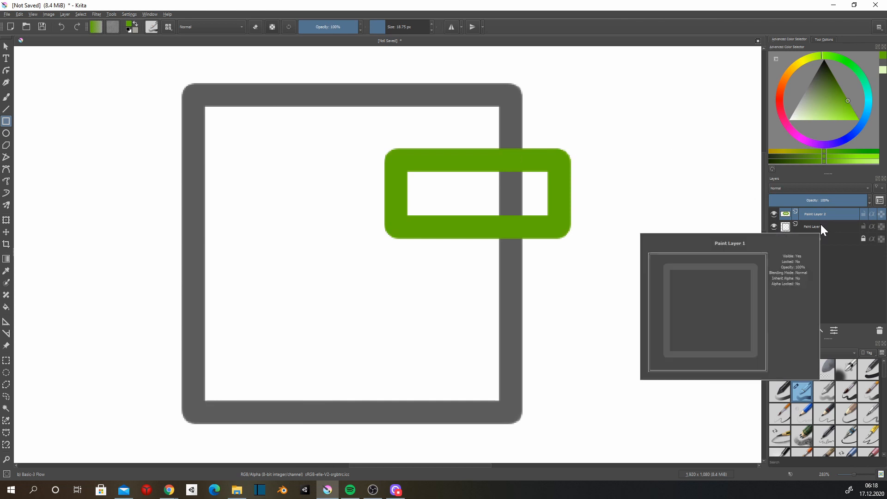
# Fill the square's interior with green brush strokes on Paint Layer 2 and move that layer beneath Paint Layer 1.
pyautogui.click(398, 27)
pyautogui.moveTo(427, 169)
pyautogui.mouseDown()
pyautogui.moveTo(275, 227)
pyautogui.moveTo(268, 303)
pyautogui.moveTo(270, 334)
pyautogui.moveTo(426, 325)
pyautogui.mouseUp()
pyautogui.moveTo(426, 325); pyautogui.dragTo(424, 274)
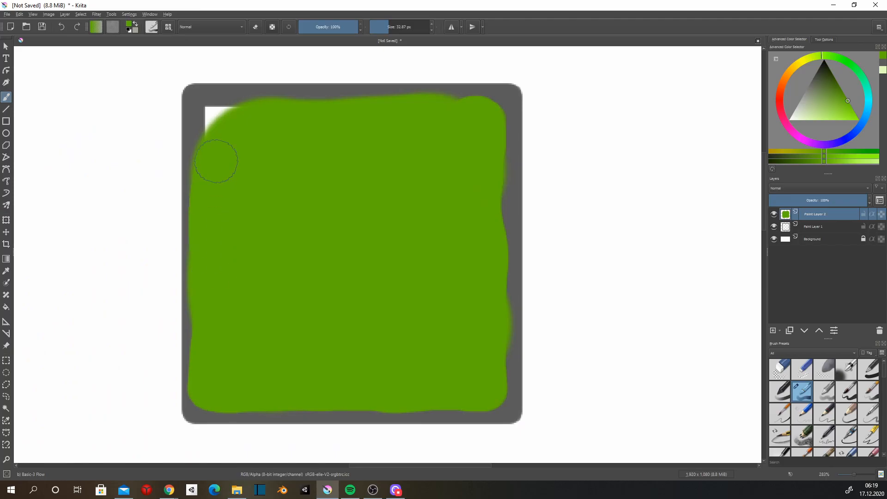
pyautogui.moveTo(214, 159)
pyautogui.mouseDown()
pyautogui.moveTo(218, 117)
pyautogui.moveTo(263, 119)
pyautogui.mouseUp()
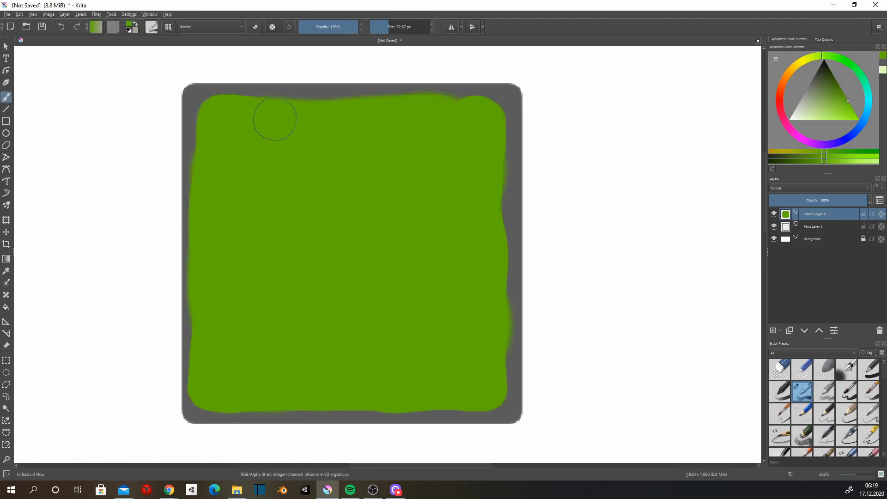
pyautogui.moveTo(816, 216); pyautogui.dragTo(820, 230)
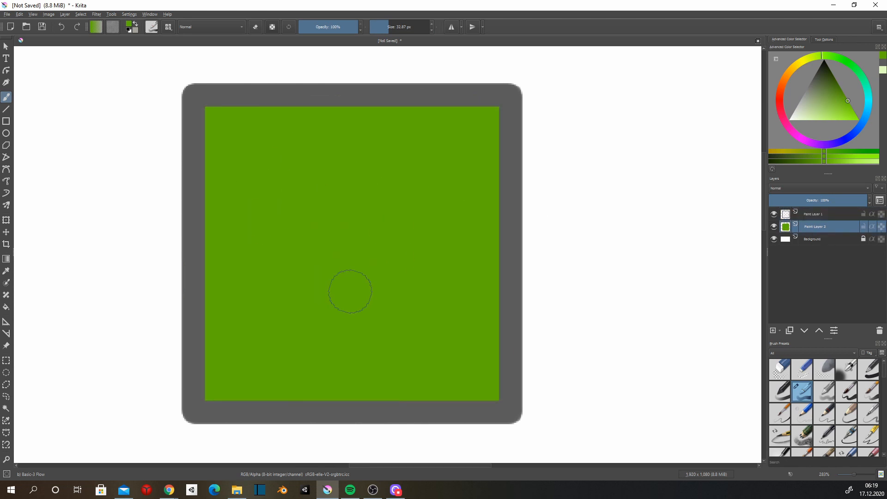
# Draw a grey circle outline with an 18.75 px brush on a new layer above the square's outline.
pyautogui.click(6, 134)
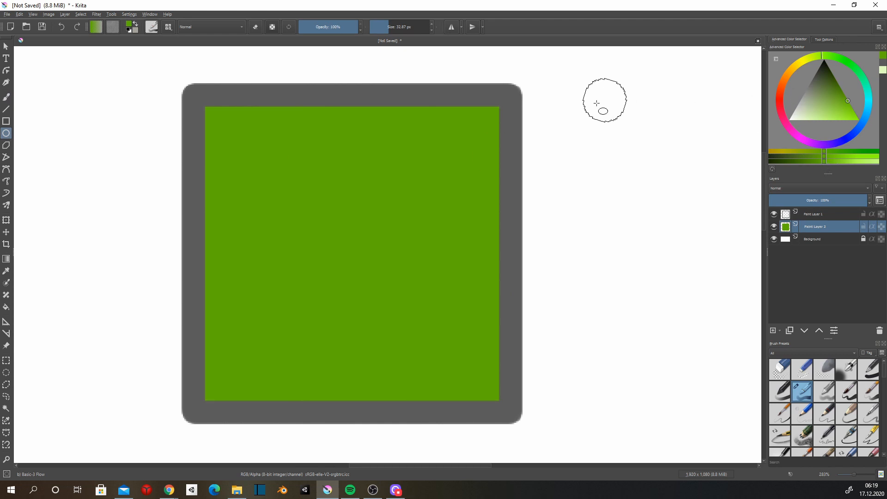
pyautogui.press('d')
pyautogui.moveTo(385, 28); pyautogui.dragTo(378, 28)
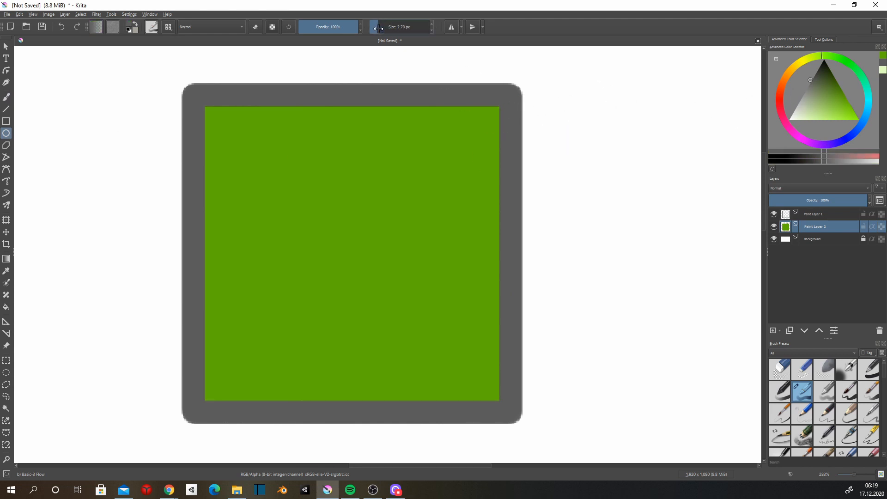
pyautogui.click(385, 29)
pyautogui.click(388, 27)
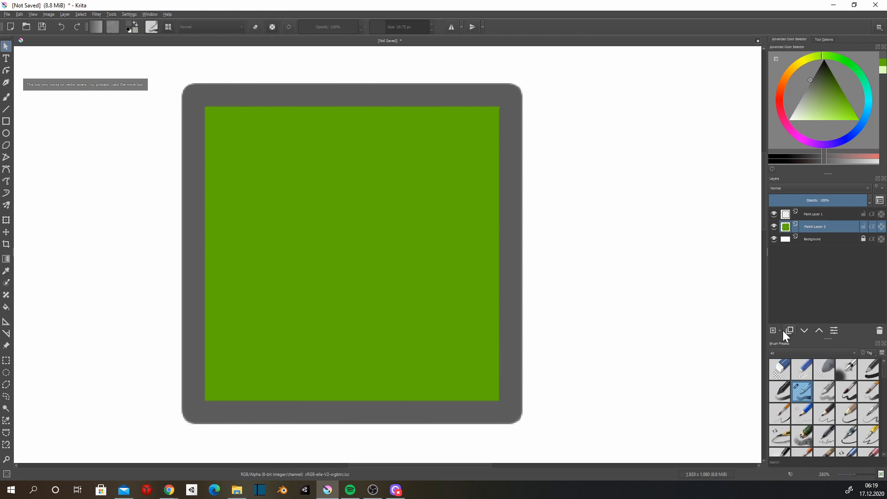
pyautogui.click(773, 331)
pyautogui.moveTo(805, 227)
pyautogui.mouseDown()
pyautogui.moveTo(814, 206)
pyautogui.moveTo(811, 233)
pyautogui.moveTo(812, 224)
pyautogui.mouseUp()
pyautogui.click(811, 209)
pyautogui.click(6, 133)
pyautogui.moveTo(351, 147)
pyautogui.mouseDown()
pyautogui.moveTo(479, 232)
pyautogui.moveTo(462, 265)
pyautogui.moveTo(490, 289)
pyautogui.mouseUp()
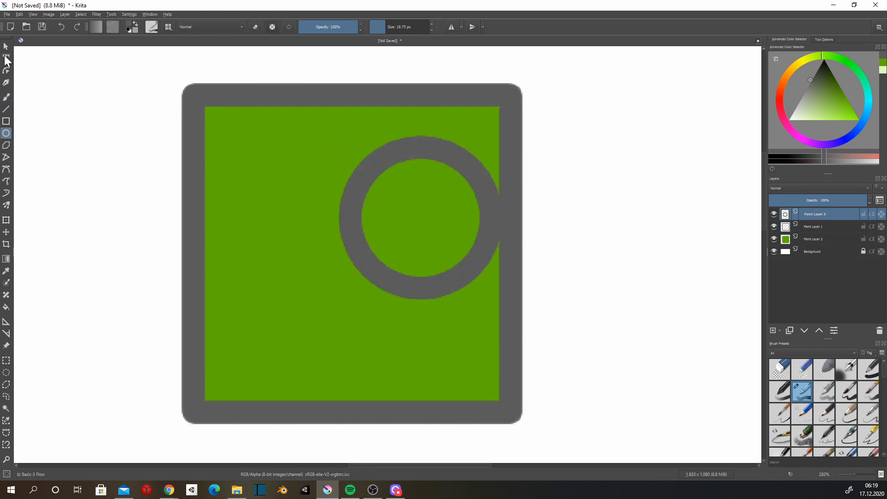
# Transform the circle's layer to shift the circle left so it sits fully inside the green square.
pyautogui.click(5, 46)
pyautogui.click(353, 171)
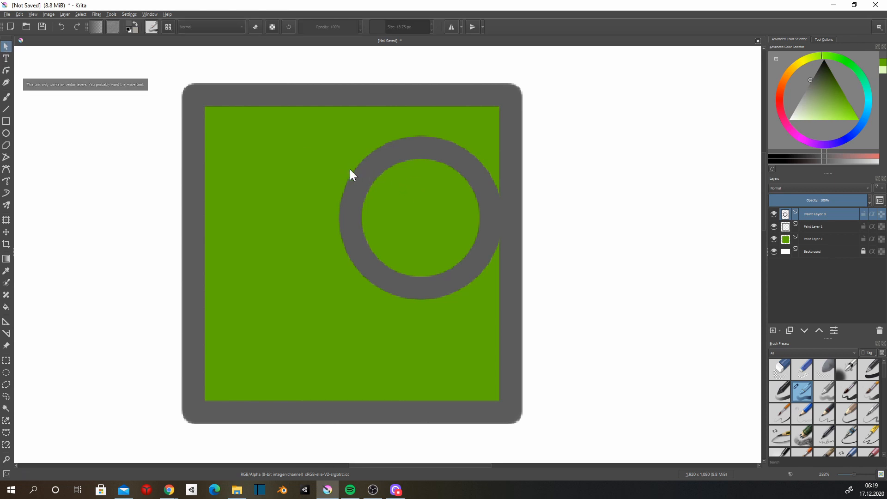
pyautogui.hotkey('ctrl', 't')
pyautogui.moveTo(359, 182); pyautogui.dragTo(316, 183)
pyautogui.press('Return')
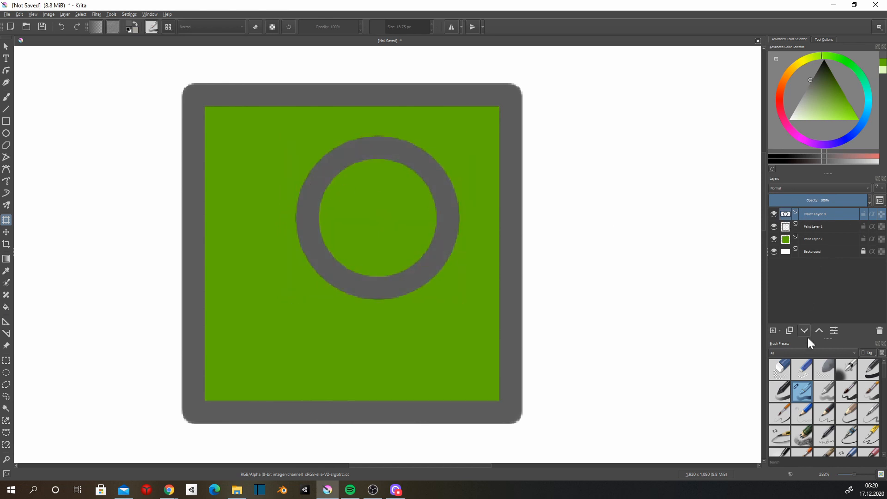
# Paint the circle's interior near-white with a 43.46 px brush on a new layer beneath the circle's outline.
pyautogui.click(778, 328)
pyautogui.moveTo(817, 213); pyautogui.dragTo(824, 231)
pyautogui.moveTo(798, 110); pyautogui.dragTo(791, 116)
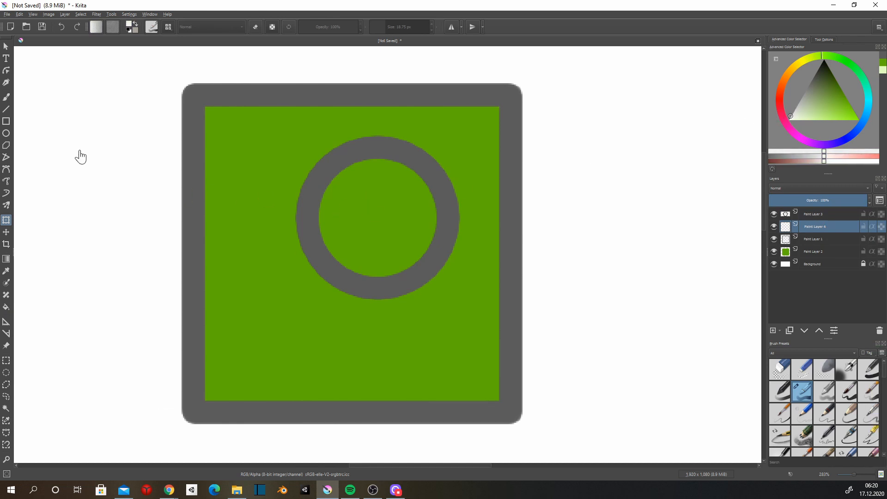
pyautogui.press('b')
pyautogui.moveTo(407, 29); pyautogui.dragTo(390, 27)
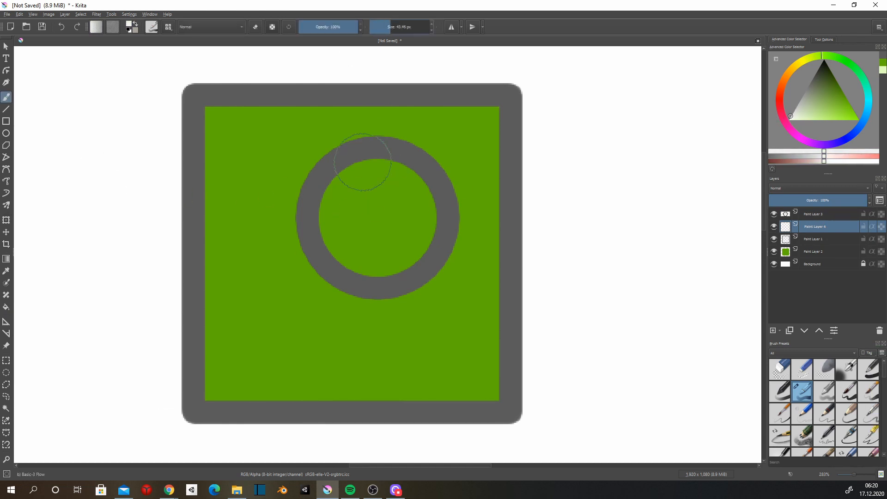
pyautogui.moveTo(365, 184)
pyautogui.mouseDown()
pyautogui.moveTo(329, 215)
pyautogui.moveTo(331, 235)
pyautogui.moveTo(379, 257)
pyautogui.moveTo(400, 236)
pyautogui.moveTo(388, 188)
pyautogui.mouseUp()
pyautogui.moveTo(379, 242); pyautogui.dragTo(356, 232)
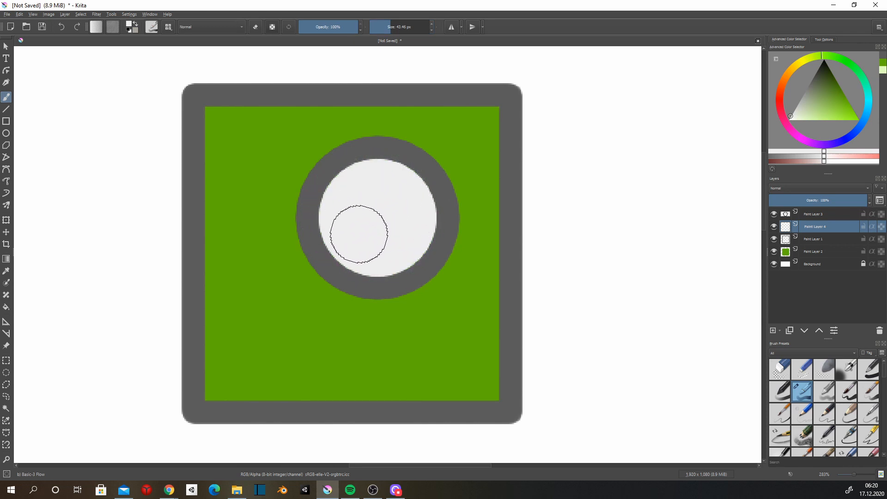
# Add a grey pupil in the right part of the eye on a new layer placed above the eye's white fill.
pyautogui.keyDown('ctrl'); pyautogui.click(437, 241); pyautogui.keyUp('ctrl')
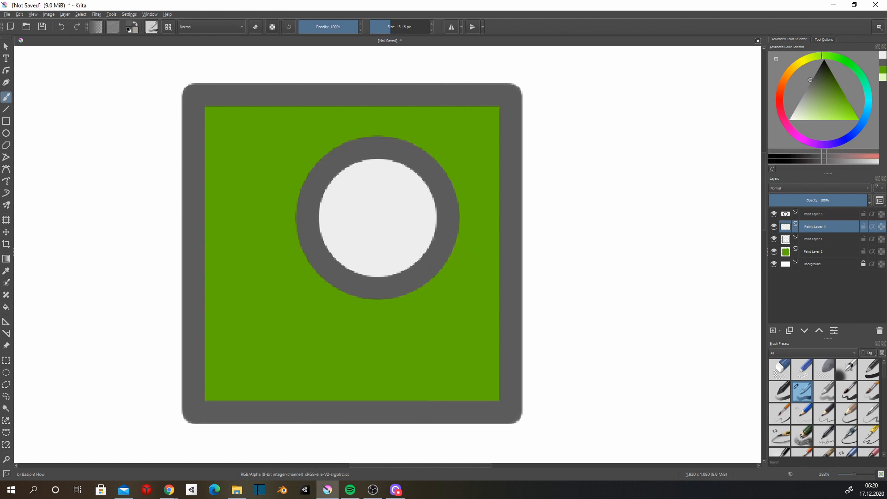
pyautogui.click(811, 239)
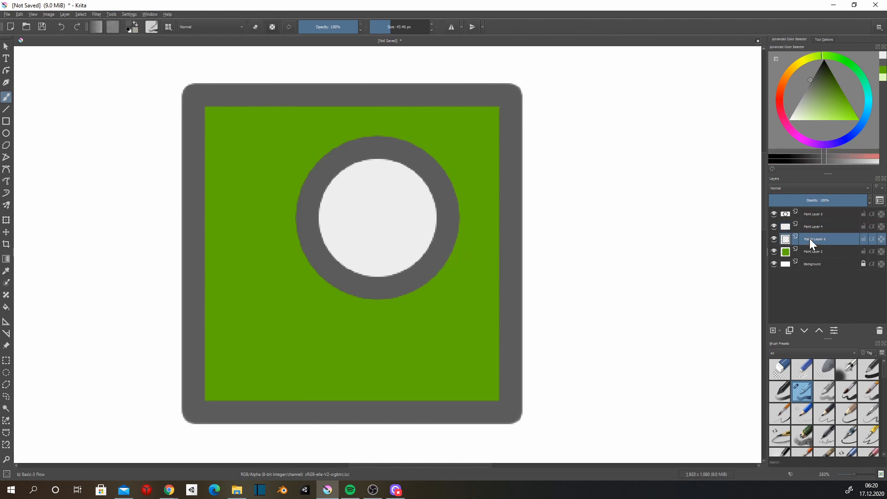
pyautogui.click(775, 331)
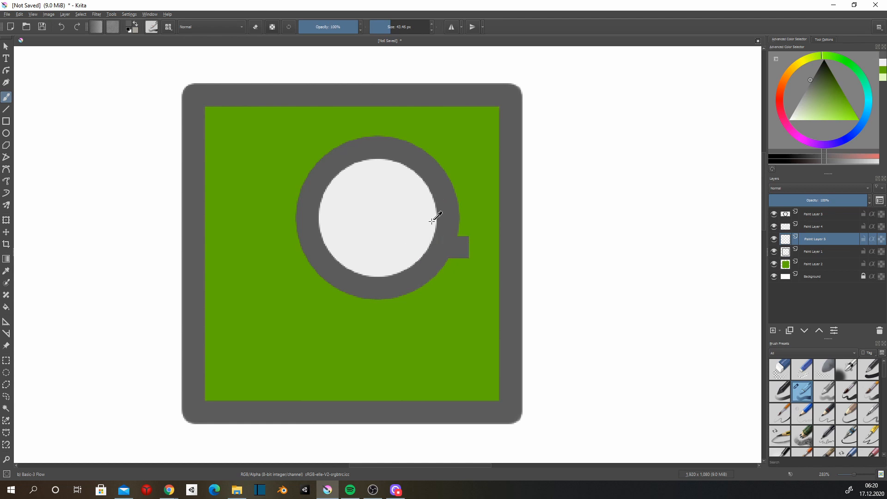
pyautogui.moveTo(806, 240); pyautogui.dragTo(806, 219)
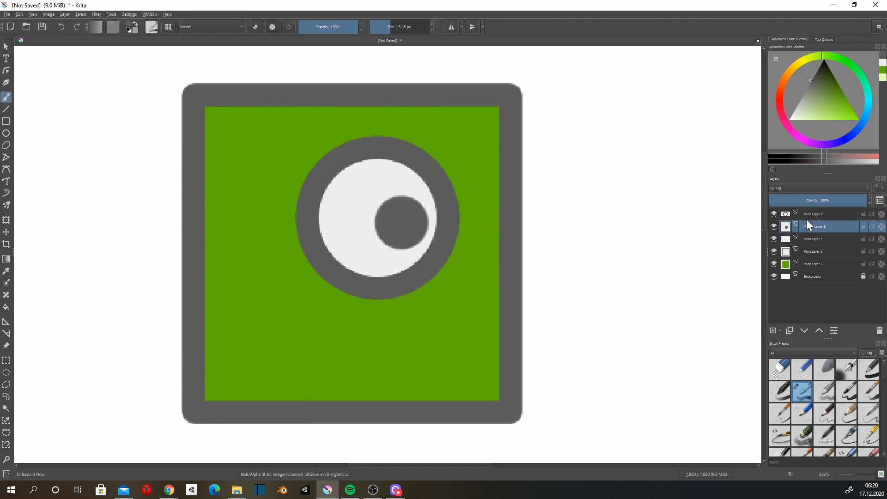
# Add a layer above Paint Layer 2 and paint a darker green shadow band across the lower part of the body on Paint Layer 2.
pyautogui.scroll(-5, 406, 225)
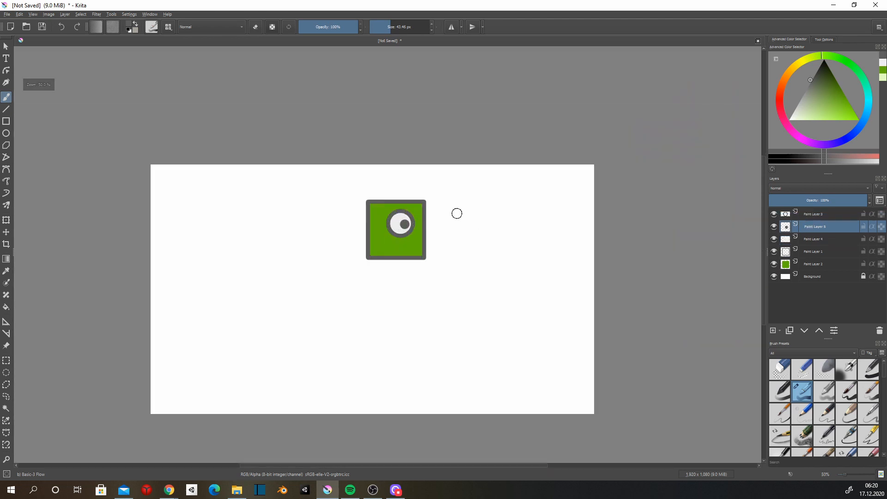
pyautogui.scroll(4, 317, 198)
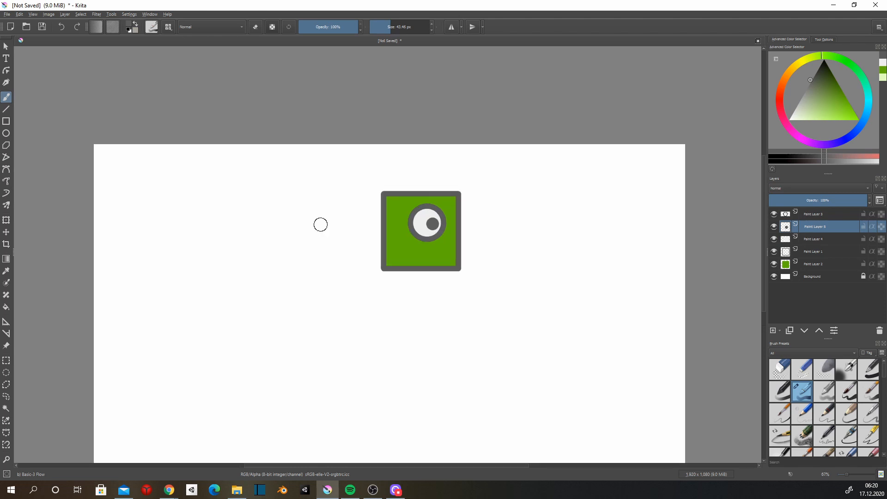
pyautogui.click(805, 264)
pyautogui.click(772, 331)
pyautogui.keyDown('ctrl'); pyautogui.click(785, 277); pyautogui.keyUp('ctrl')
pyautogui.moveTo(323, 347); pyautogui.dragTo(579, 361)
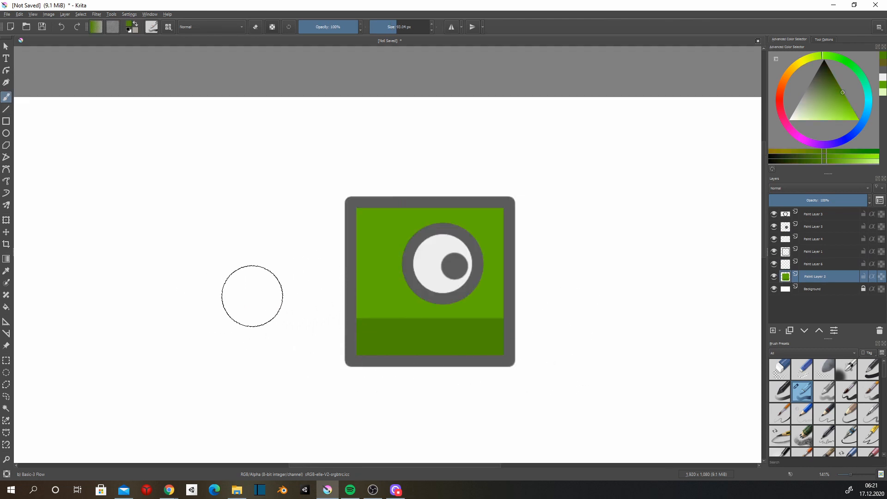
# Paint an olive highlight along the body's top and right edges and a darker green diagonal shadow in its lower-left corner.
pyautogui.scroll(-3, 406, 358)
pyautogui.scroll(1, 443, 360)
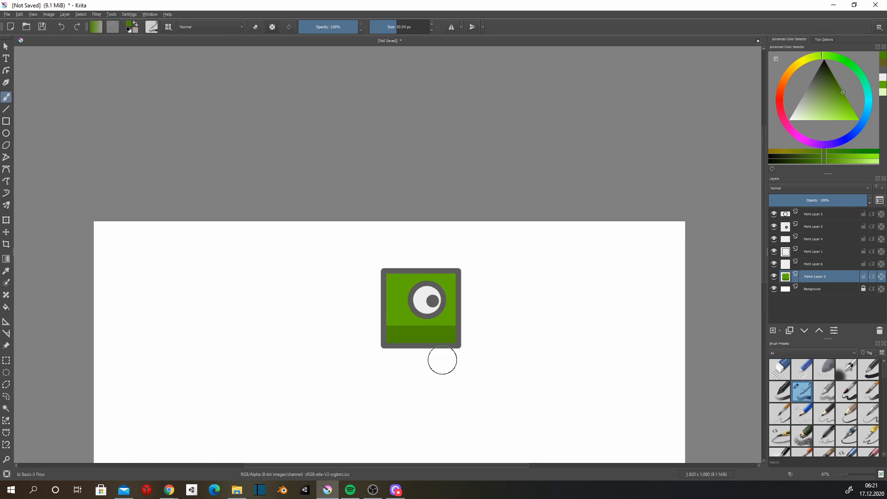
pyautogui.scroll(2, 442, 360)
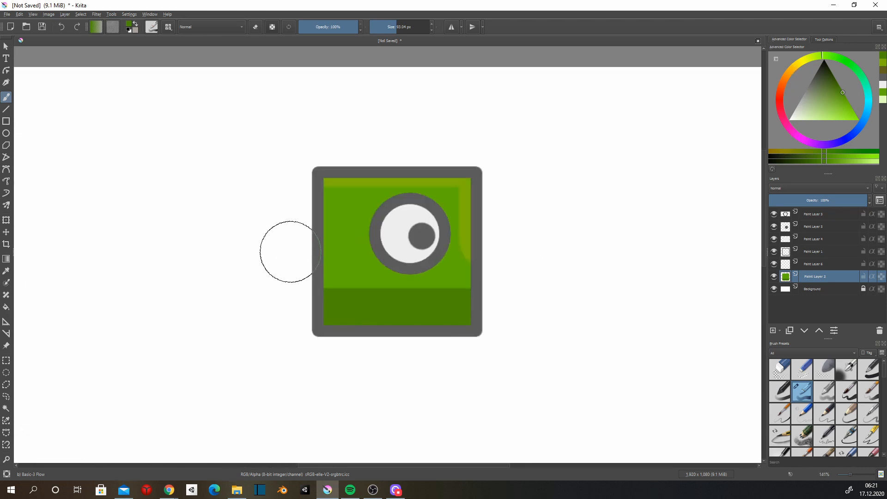
pyautogui.press('v')
pyautogui.moveTo(282, 247); pyautogui.dragTo(375, 345)
pyautogui.press('b')
# Paint a deep green shadow along the body's bottom edge and another beneath the eye, using a 125 px brush for the eye.
pyautogui.scroll(-3, 630, 319)
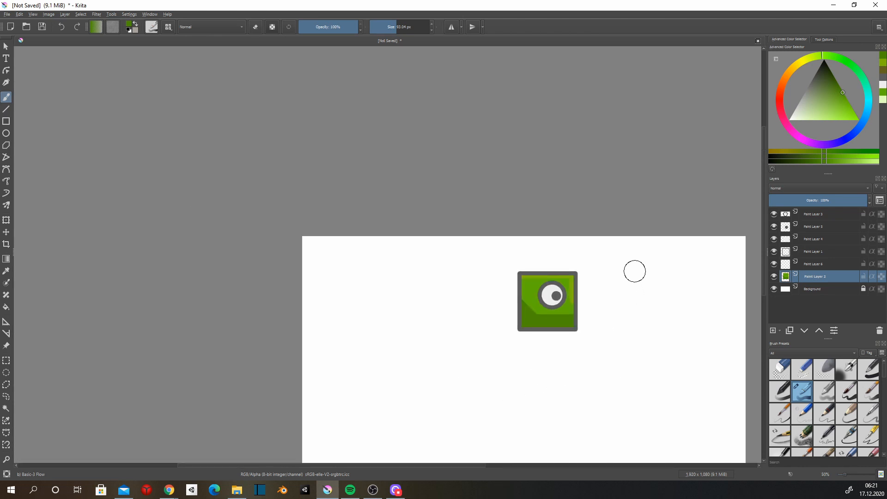
pyautogui.scroll(2, 584, 252)
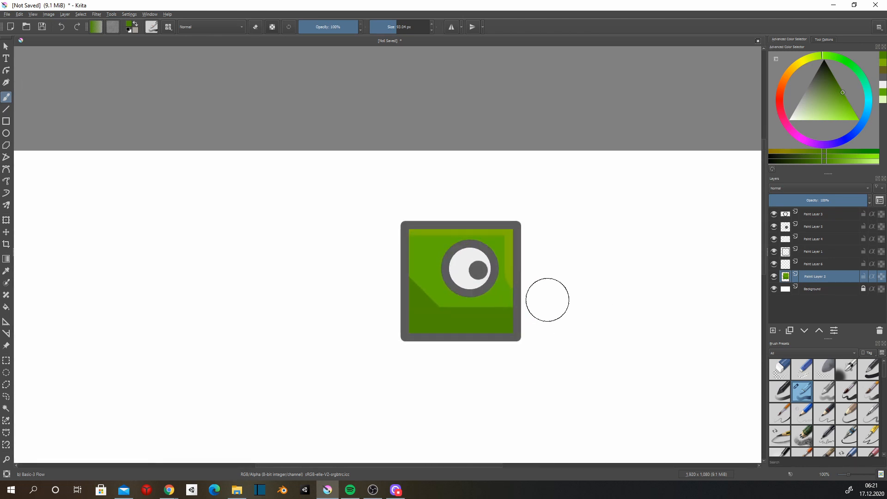
pyautogui.scroll(1, 549, 300)
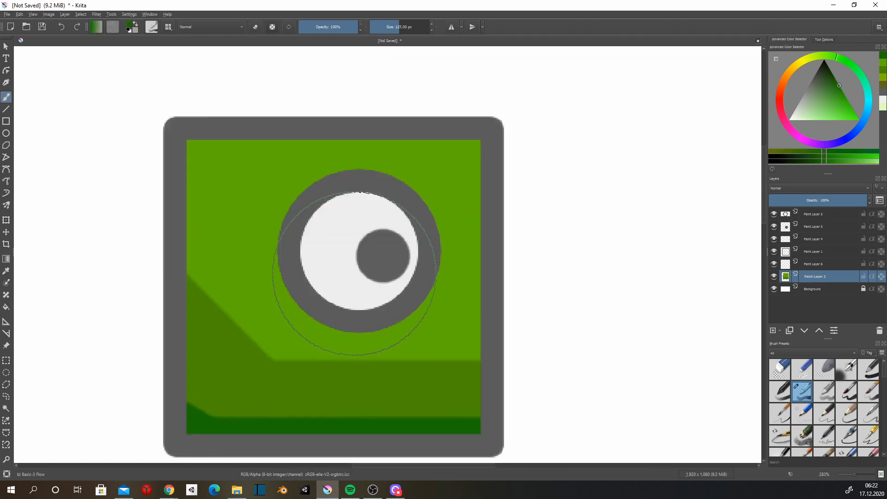
pyautogui.click(359, 268)
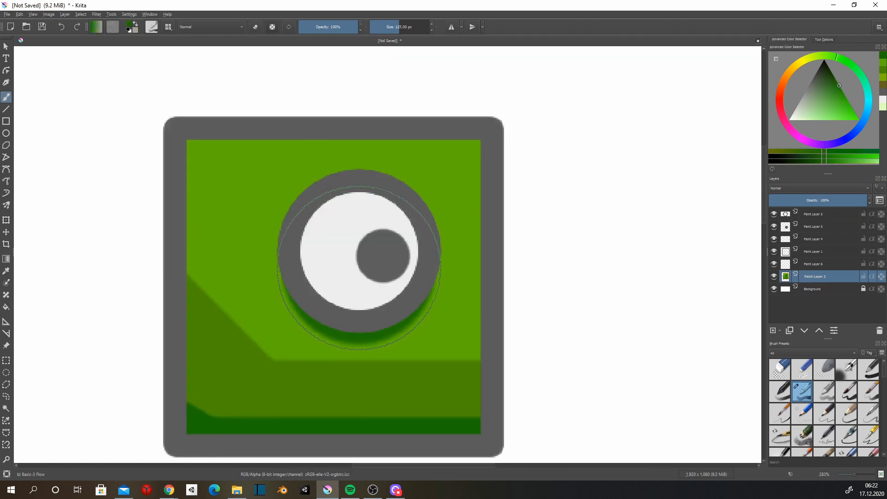
pyautogui.click(358, 268)
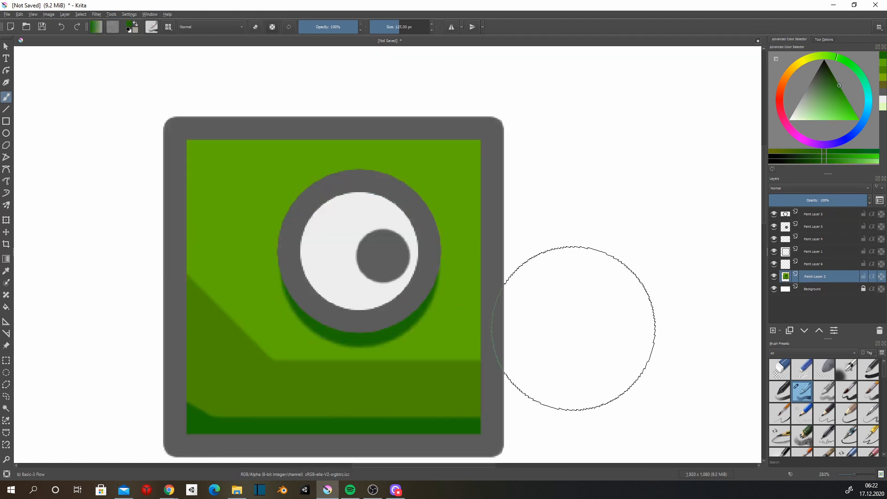
pyautogui.scroll(-6, 587, 319)
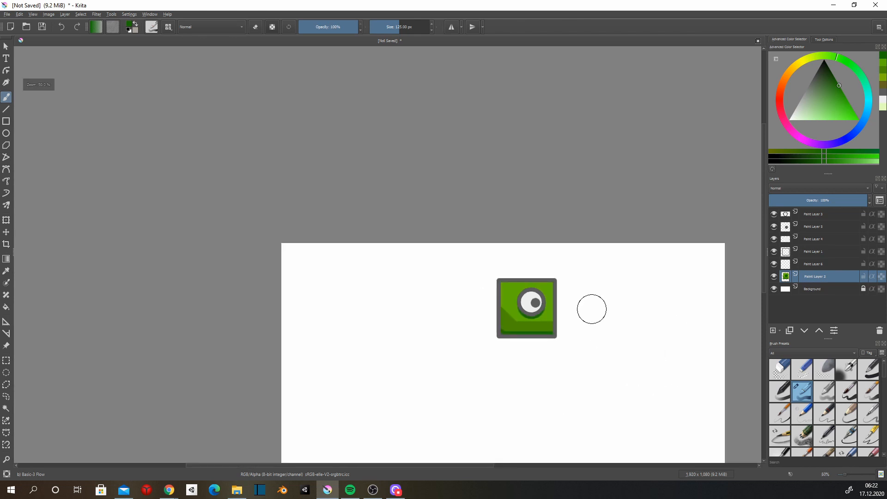
# Add a new layer above Paint Layer 1 and hide the square's outline layer.
pyautogui.scroll(6, 587, 309)
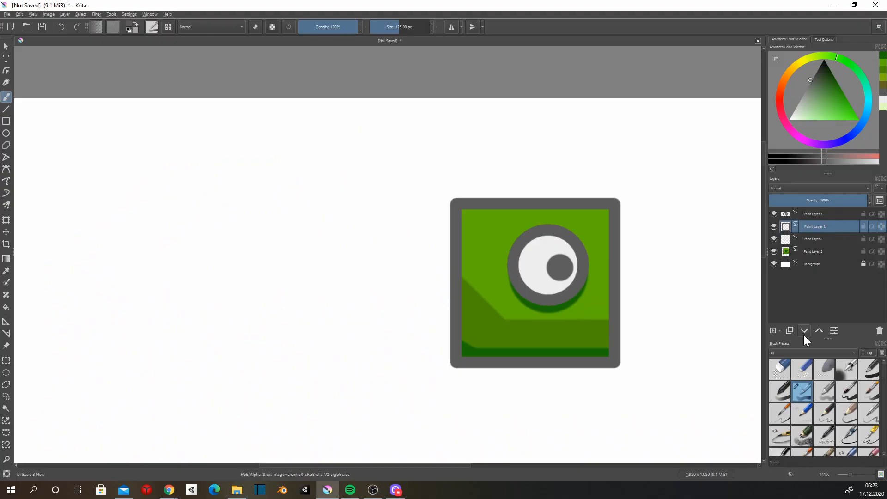
pyautogui.click(772, 331)
pyautogui.click(774, 239)
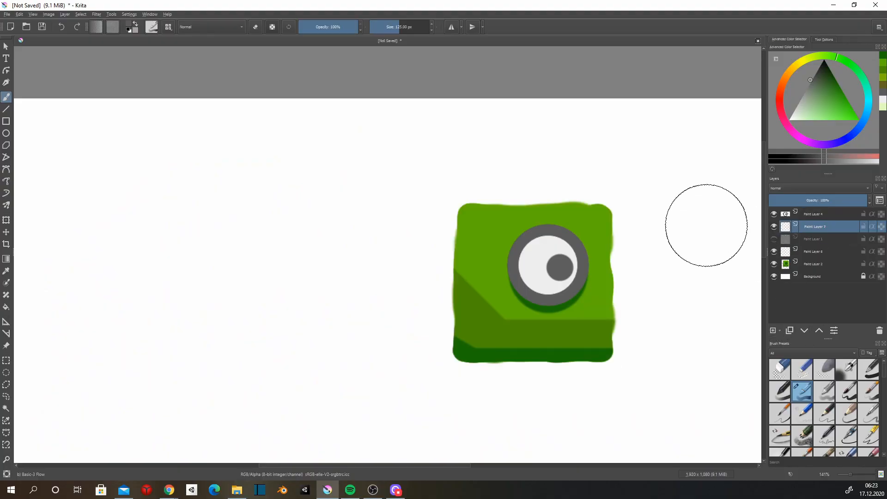
pyautogui.press('ctrl')
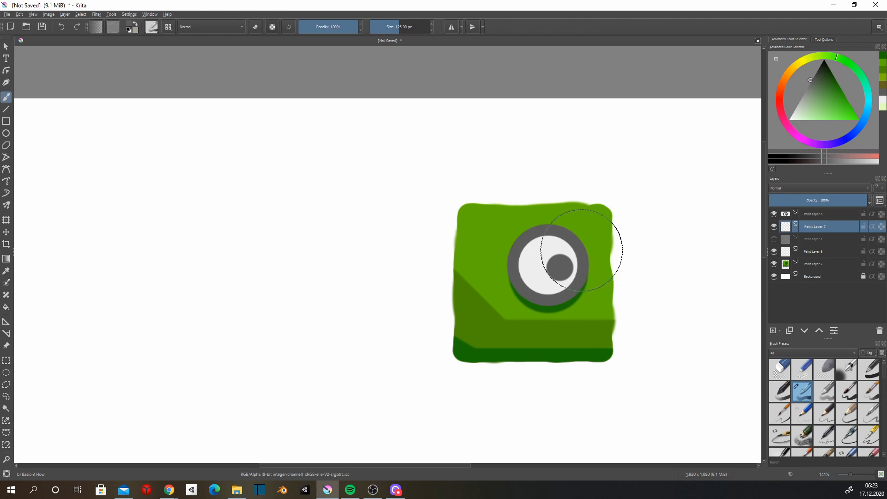
# Try painting thin strokes along the body's upper right edge on Paint Layer 7 with the Basic-5 Size brush at about 7 px.
pyautogui.click(848, 391)
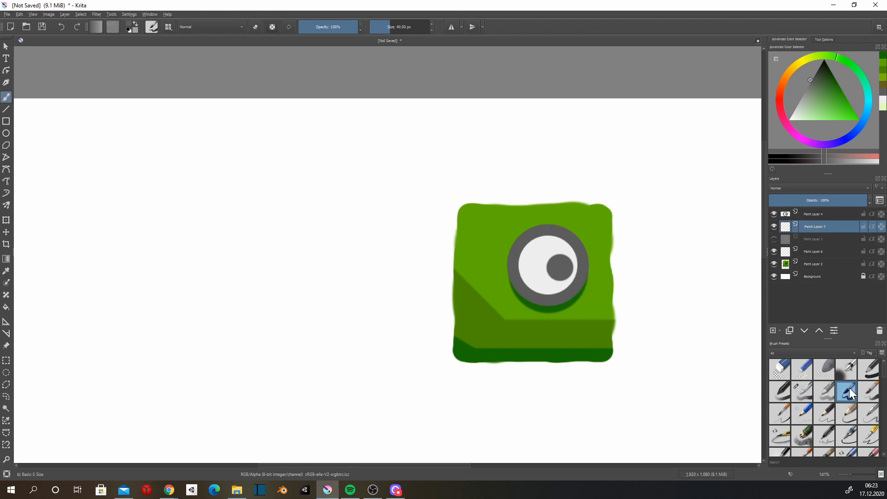
pyautogui.click(382, 26)
pyautogui.moveTo(612, 234); pyautogui.dragTo(611, 272)
pyautogui.moveTo(610, 209); pyautogui.dragTo(613, 219)
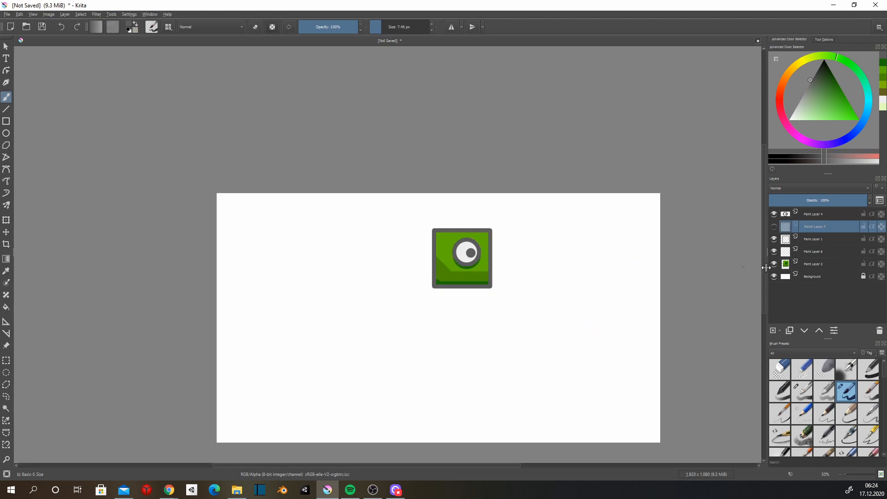
# Add a group layer above Paint Layer 4 and name it Player.
pyautogui.click(6, 122)
pyautogui.click(812, 215)
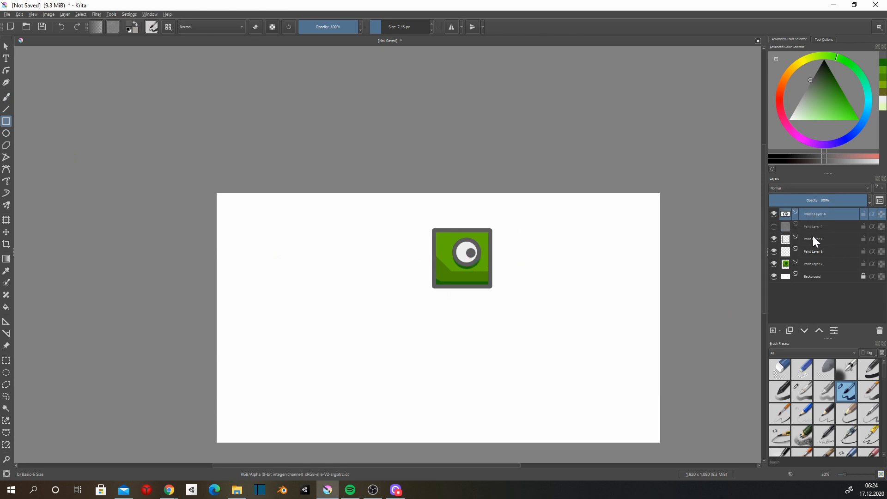
pyautogui.click(780, 330)
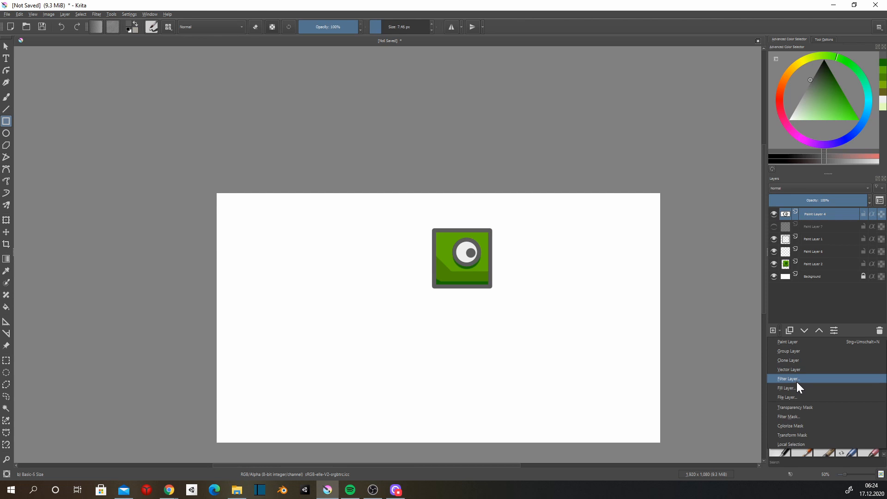
pyautogui.click(795, 351)
pyautogui.doubleClick(809, 216)
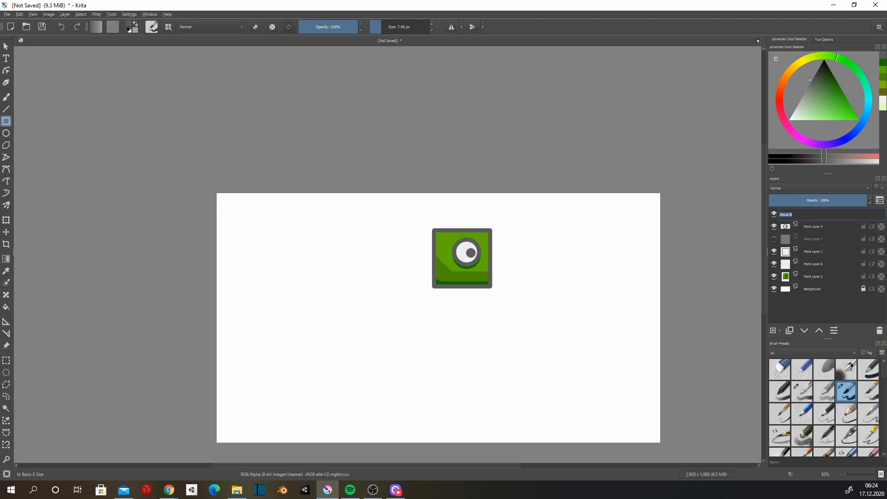
pyautogui.write('Player')
pyautogui.press('Return')
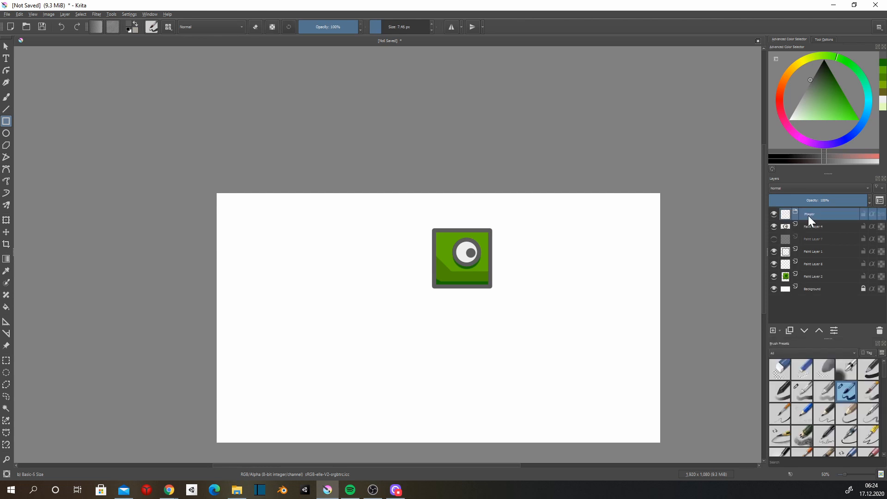
# Rename Paint Layer 4 as Eye and move it into the Player group.
pyautogui.click(812, 226)
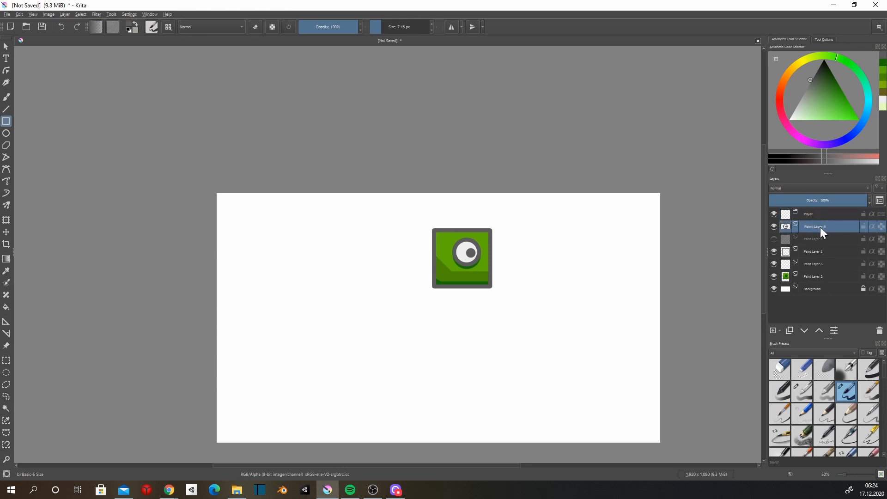
pyautogui.rightClick(820, 227)
pyautogui.click(816, 225)
pyautogui.doubleClick(817, 226)
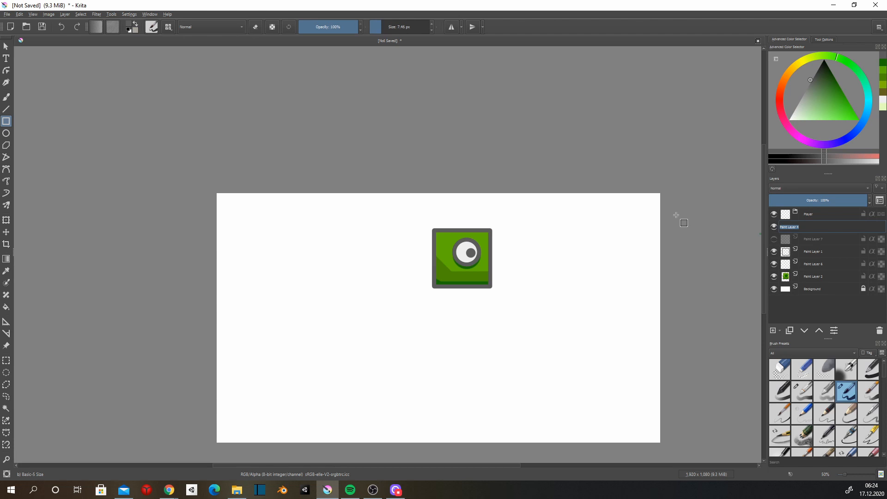
pyautogui.write('Eye')
pyautogui.press('Return')
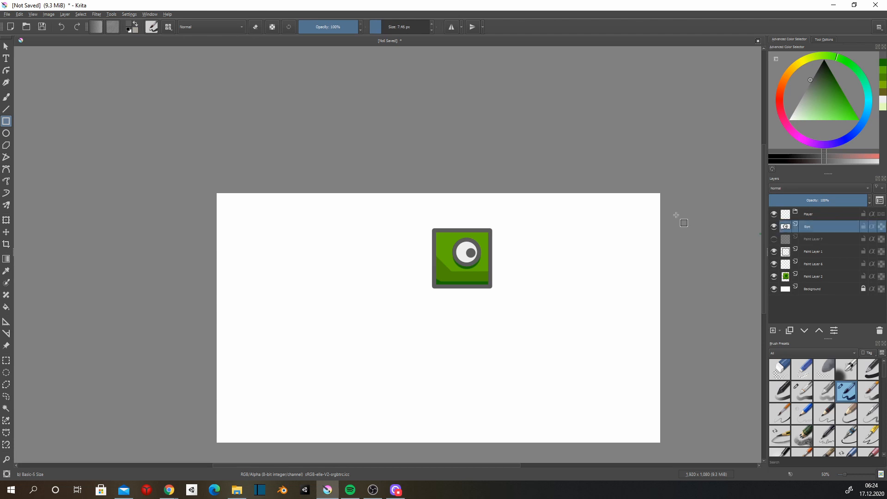
pyautogui.moveTo(812, 221); pyautogui.dragTo(812, 213)
# Toggle the Eye layer's visibility to check it and delete the hidden Paint Layer 7.
pyautogui.click(774, 227)
pyautogui.click(773, 226)
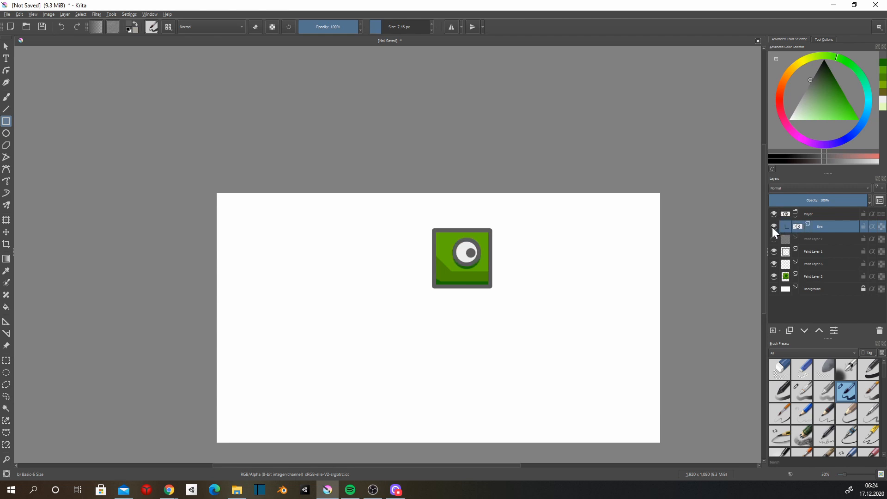
pyautogui.click(807, 239)
pyautogui.click(879, 330)
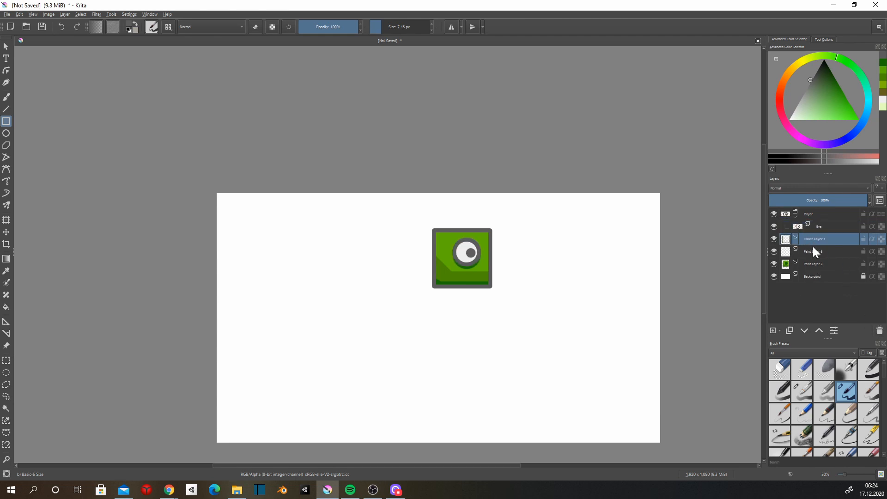
# Delete Paint Layer 6 and merge the outline on Paint Layer 1 down into Paint Layer 2.
pyautogui.keyDown('shift'); pyautogui.click(814, 262); pyautogui.keyUp('shift')
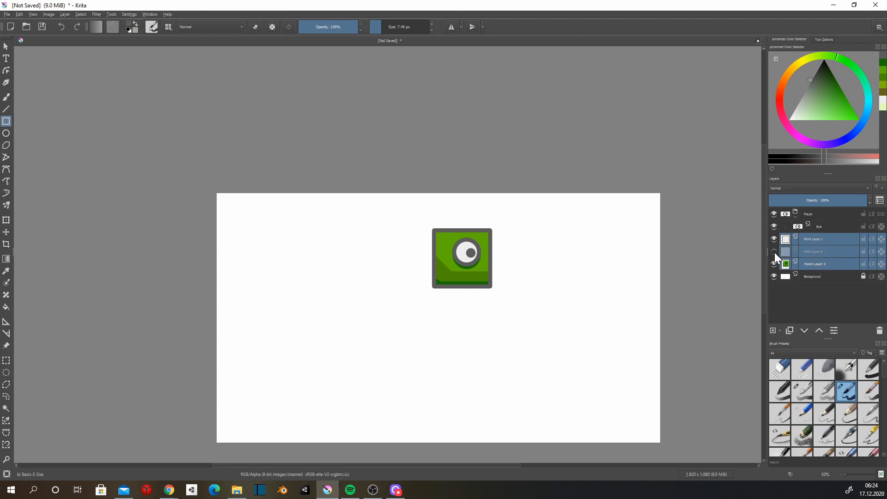
pyautogui.click(775, 252)
pyautogui.click(824, 243)
pyautogui.click(829, 252)
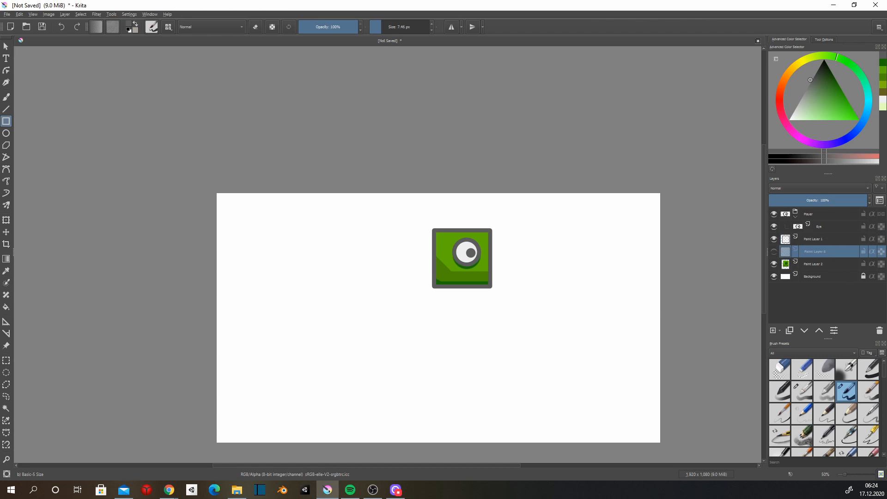
pyautogui.click(880, 335)
pyautogui.rightClick(813, 237)
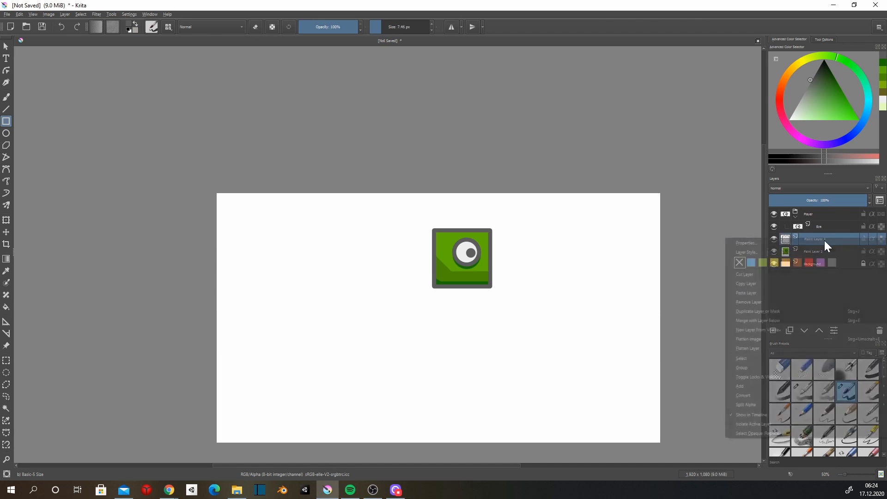
pyautogui.click(778, 320)
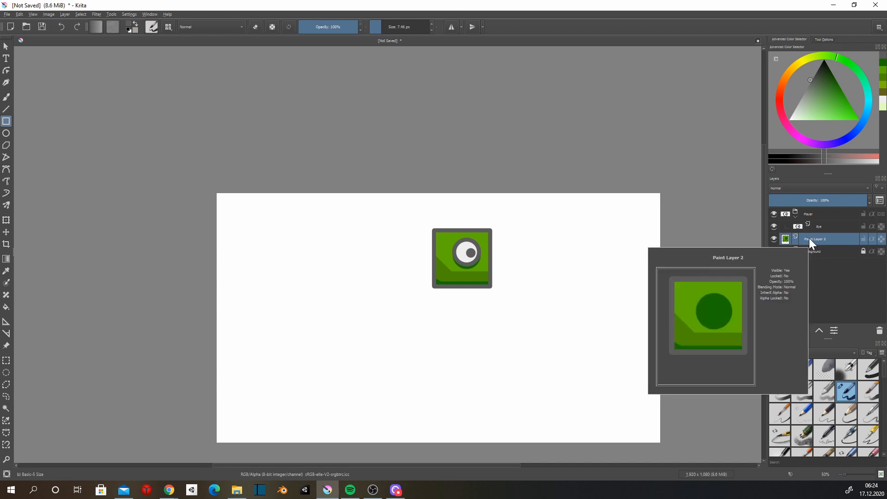
# Rename the merged body layer as Main and place it in the Player group beneath Eye.
pyautogui.doubleClick(810, 239)
pyautogui.write('M')
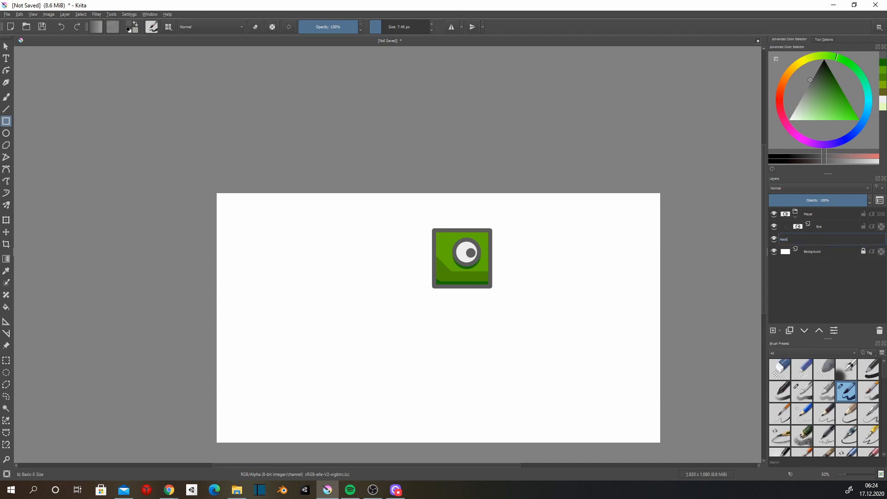
pyautogui.write('ain')
pyautogui.press('Return')
pyautogui.moveTo(801, 240); pyautogui.dragTo(825, 243)
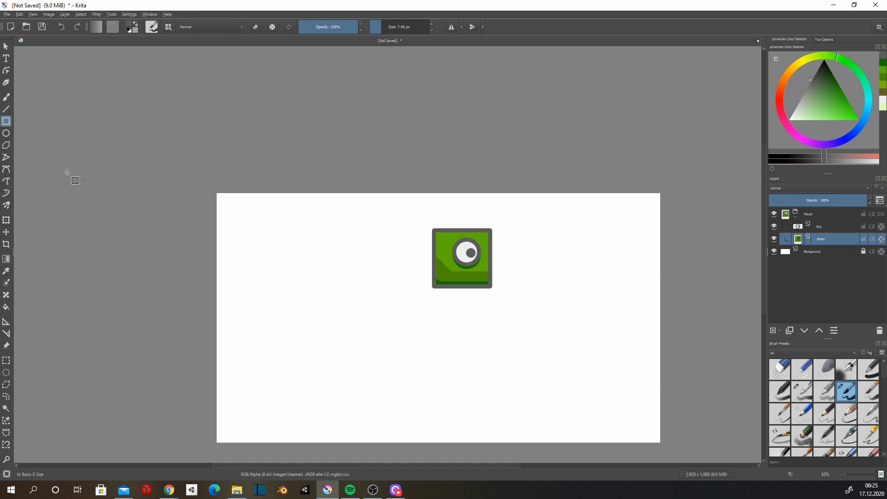
# Move the whole Player group into the upper-right corner of the canvas with the Transform tool.
pyautogui.click(5, 46)
pyautogui.click(806, 215)
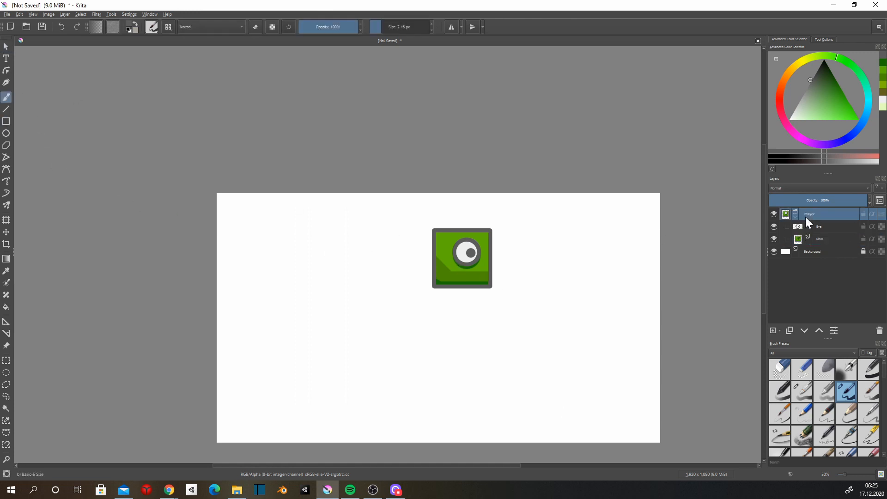
pyautogui.hotkey('ctrl', 't')
pyautogui.moveTo(491, 279); pyautogui.dragTo(654, 250)
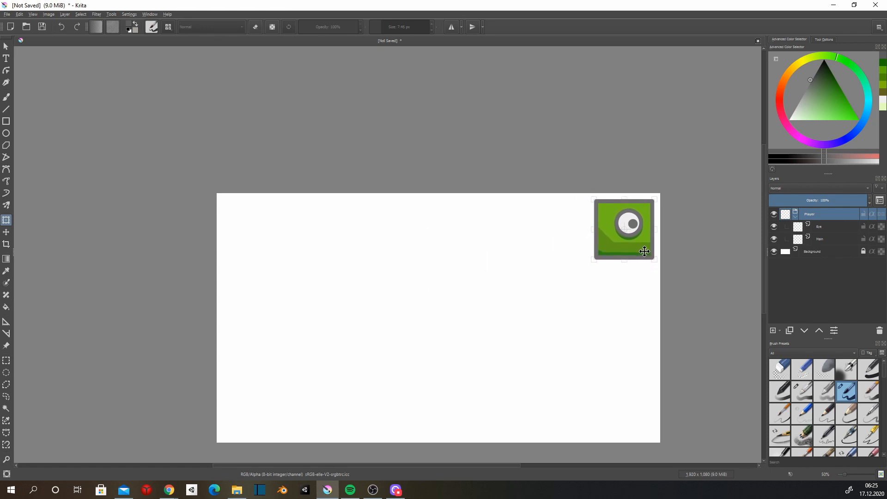
# Move the Eye layer off the body so the eye sits just left of the green square.
pyautogui.click(820, 228)
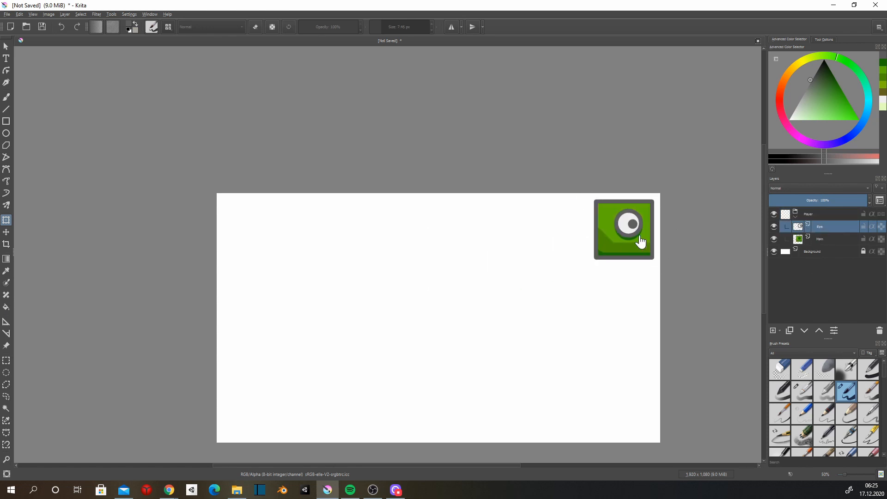
pyautogui.moveTo(636, 231); pyautogui.dragTo(581, 222)
pyautogui.press('Return')
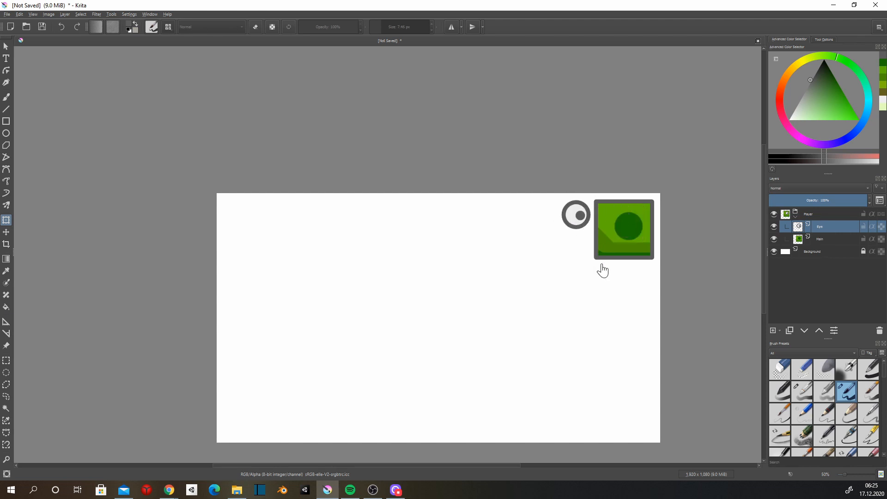
# Draw a grey rectangle outline in the canvas's lower-left area on a new layer below the Player group, using an 18.75 px brush.
pyautogui.scroll(-2, 366, 250)
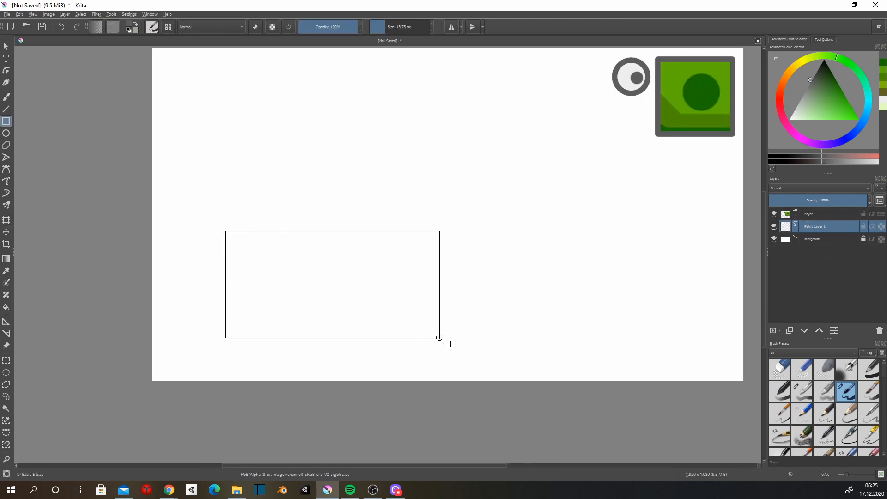
pyautogui.moveTo(439, 337); pyautogui.dragTo(366, 352)
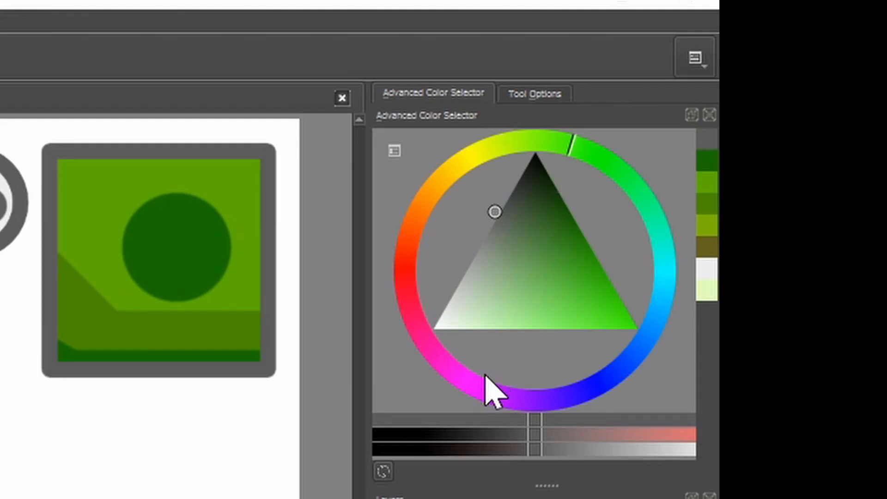
# Fill the rectangle's interior with purple on a new layer beneath its outline, using a 244.14 px brush.
pyautogui.click(806, 139)
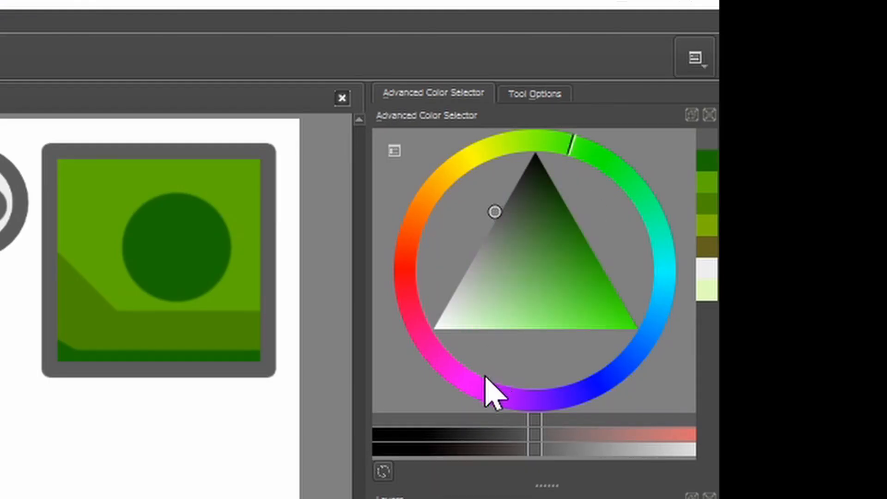
pyautogui.click(476, 391)
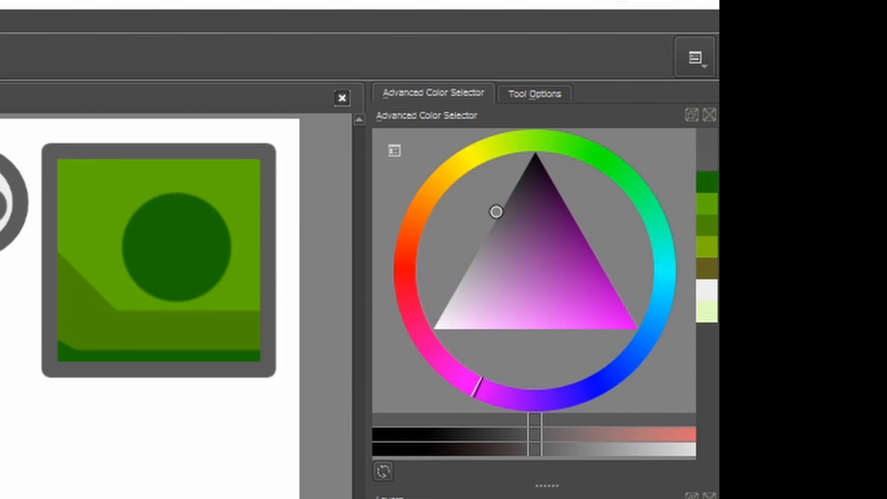
pyautogui.keyDown('ctrl'); pyautogui.click(100, 220); pyautogui.keyUp('ctrl')
pyautogui.click(520, 398)
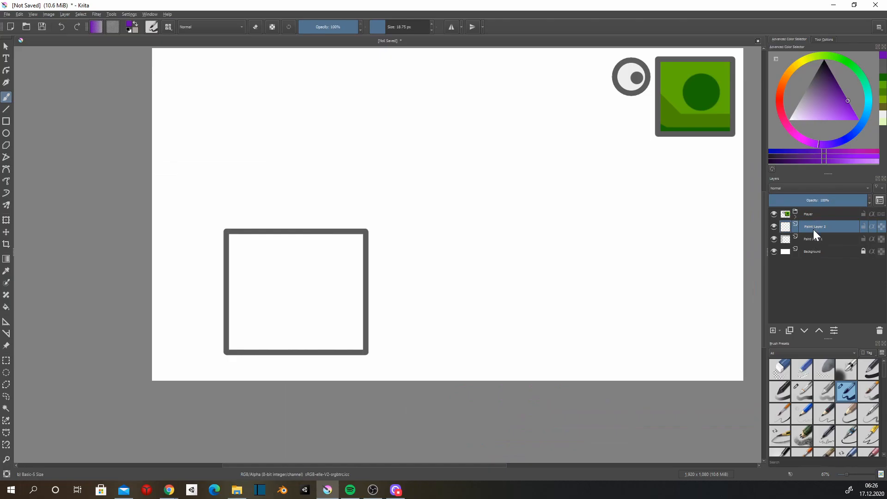
pyautogui.click(814, 240)
pyautogui.moveTo(376, 247)
pyautogui.mouseDown()
pyautogui.moveTo(382, 306)
pyautogui.moveTo(322, 294)
pyautogui.moveTo(315, 340)
pyautogui.moveTo(208, 316)
pyautogui.mouseUp()
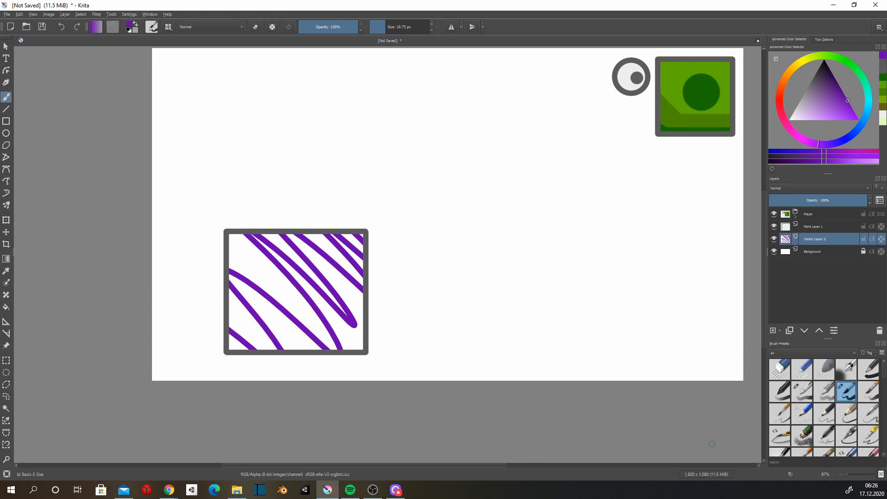
pyautogui.moveTo(394, 32); pyautogui.dragTo(406, 28)
pyautogui.moveTo(345, 220)
pyautogui.mouseDown()
pyautogui.moveTo(350, 358)
pyautogui.moveTo(316, 232)
pyautogui.moveTo(299, 333)
pyautogui.moveTo(272, 232)
pyautogui.moveTo(254, 315)
pyautogui.moveTo(228, 234)
pyautogui.mouseUp()
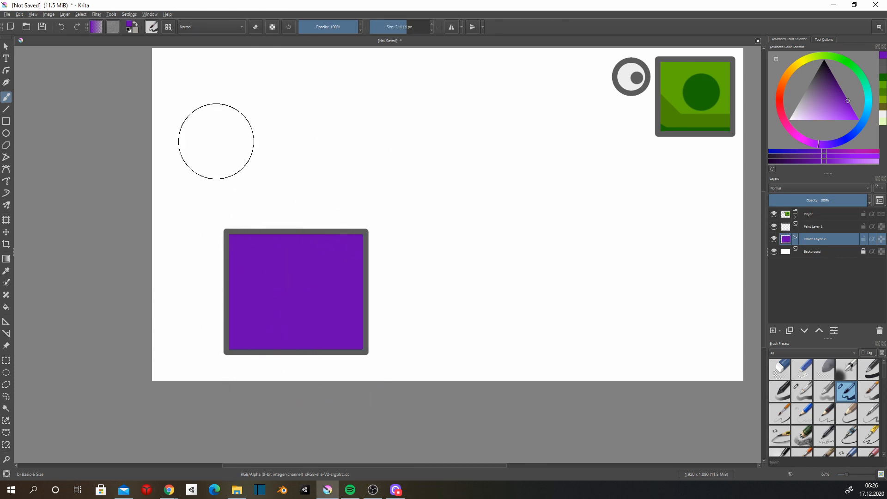
# Paint a straight, very dark purple band across the upper part of the purple rectangle.
pyautogui.moveTo(838, 84); pyautogui.dragTo(832, 73)
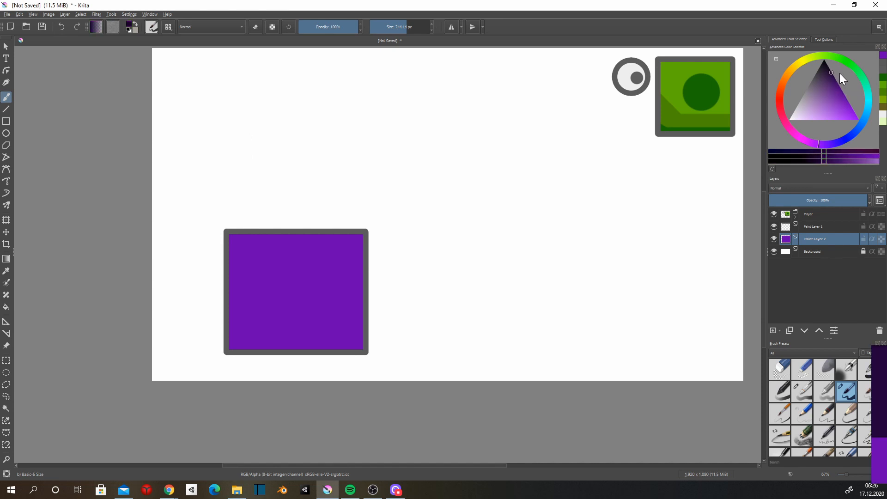
pyautogui.press('v')
pyautogui.moveTo(404, 229)
pyautogui.mouseDown()
pyautogui.moveTo(155, 214)
pyautogui.moveTo(137, 269)
pyautogui.mouseUp()
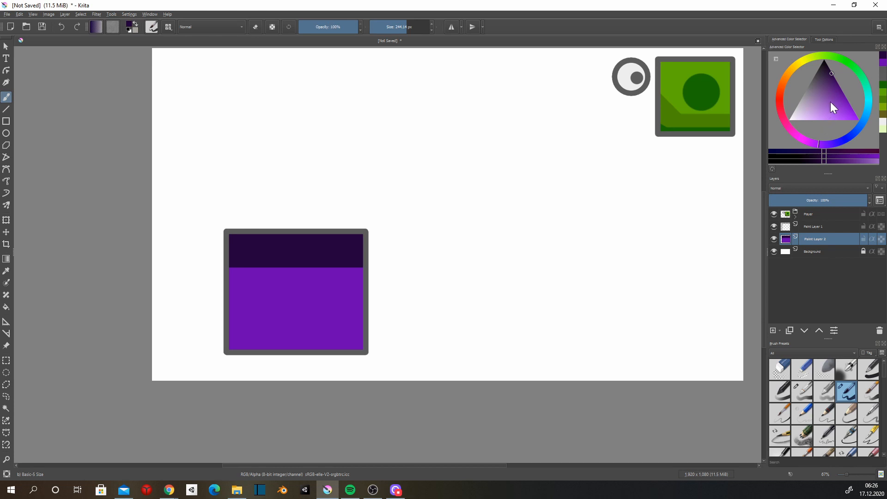
# Paint a thin, straight light pink strip along the rectangle's top edge above the dark band.
pyautogui.click(809, 116)
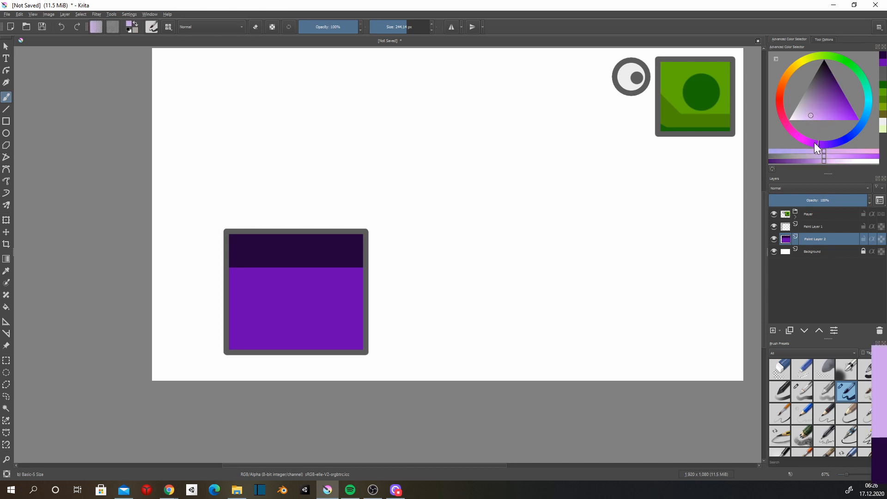
pyautogui.click(800, 137)
pyautogui.press('v')
pyautogui.moveTo(374, 202); pyautogui.dragTo(113, 200)
pyautogui.press('b')
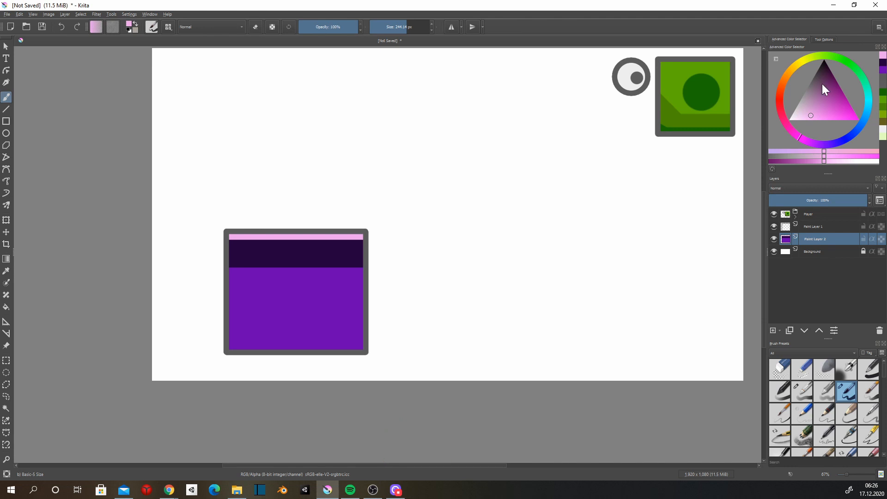
# Repaint the thin top strip in a muted mauve and sample the dark purple of the band below it.
pyautogui.click(812, 99)
pyautogui.press('v')
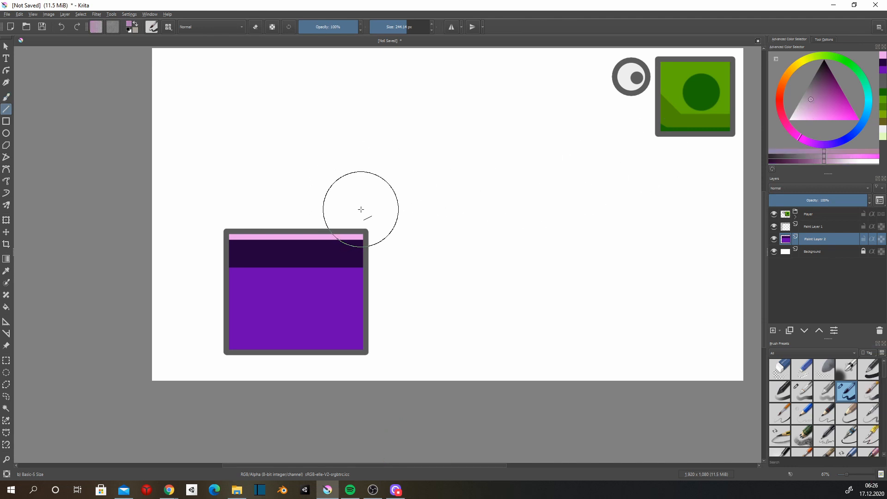
pyautogui.moveTo(365, 202); pyautogui.dragTo(189, 202)
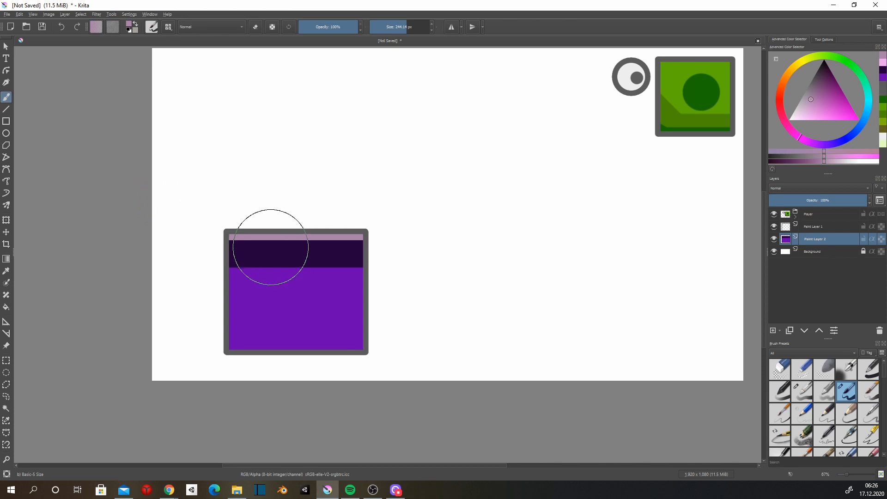
pyautogui.keyDown('ctrl'); pyautogui.click(273, 250); pyautogui.keyUp('ctrl')
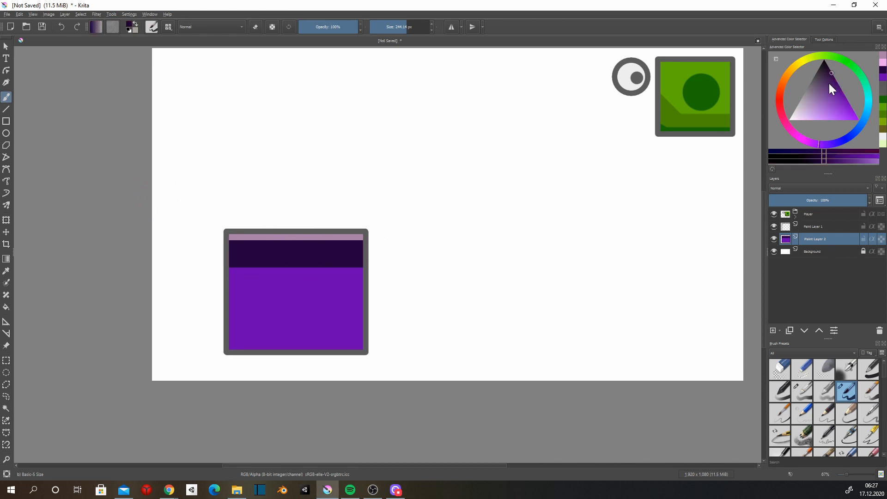
# Repaint the upper band of the purple block in a muted dark purple with one straight stroke.
pyautogui.click(828, 82)
pyautogui.press('v')
pyautogui.moveTo(364, 232); pyautogui.dragTo(185, 231)
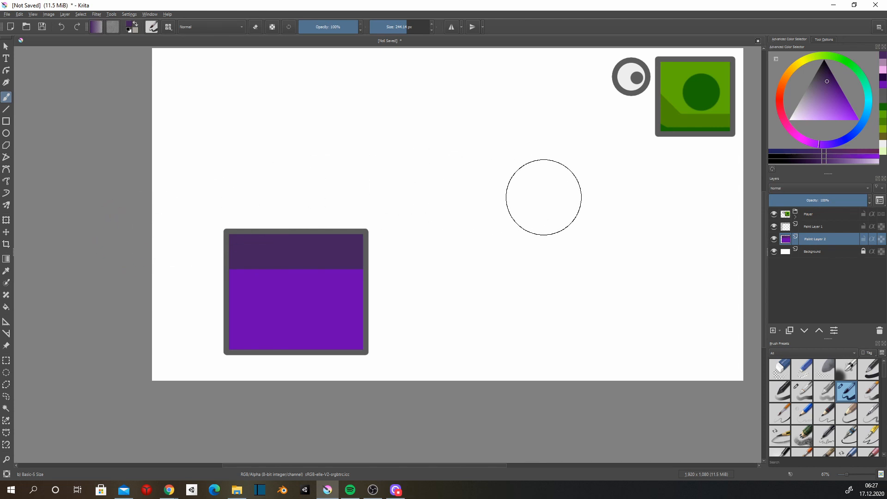
# Repaint the block's lower area in a muted light purple, keeping a straight edge beneath the dark band.
pyautogui.press('super')
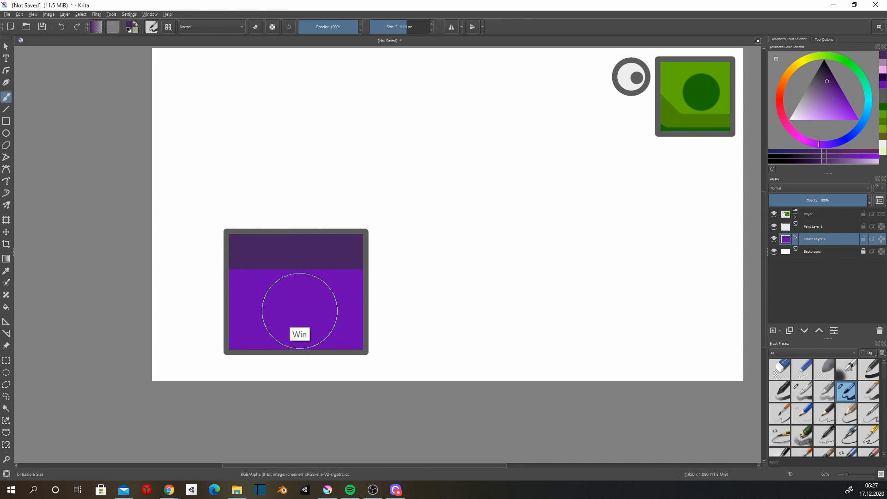
pyautogui.click(847, 101)
pyautogui.moveTo(841, 93); pyautogui.dragTo(821, 97)
pyautogui.press('v')
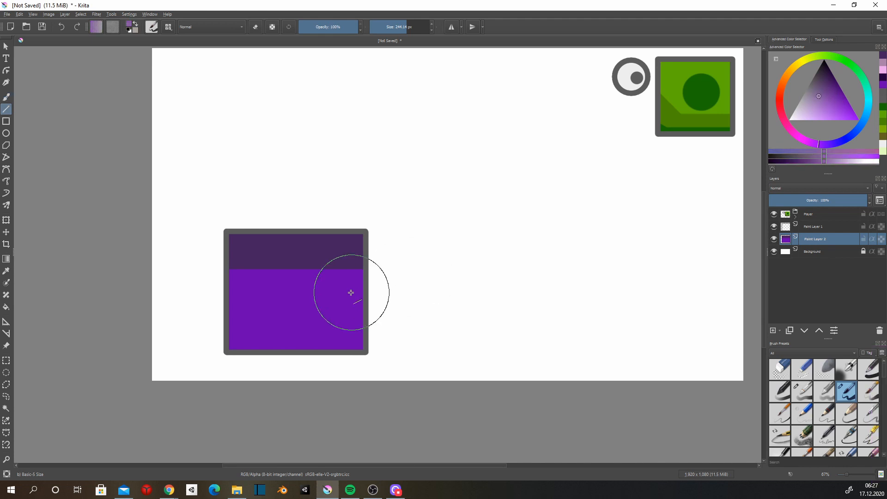
pyautogui.moveTo(367, 307); pyautogui.dragTo(139, 307)
pyautogui.hotkey('ctrl', 'z')
pyautogui.press('b')
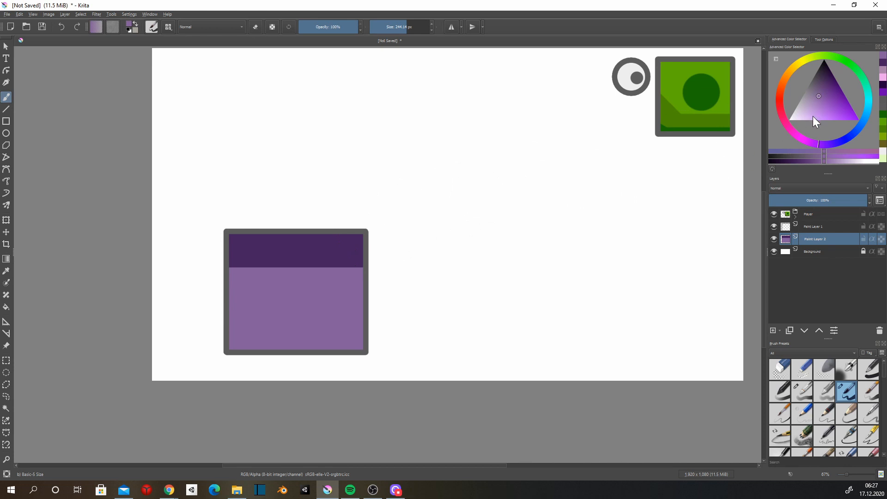
# Paint a thin pale pink highlight strip along the block's top edge, above the dark band.
pyautogui.click(793, 131)
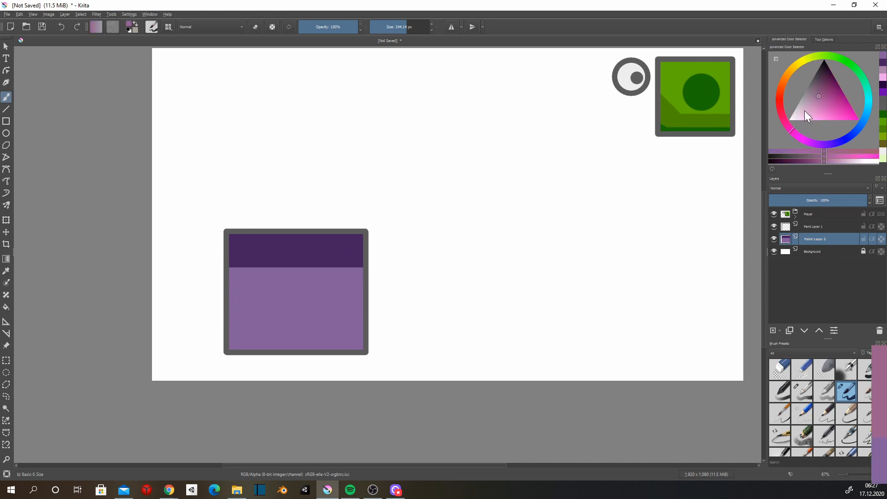
pyautogui.click(801, 110)
pyautogui.moveTo(376, 198); pyautogui.dragTo(363, 200)
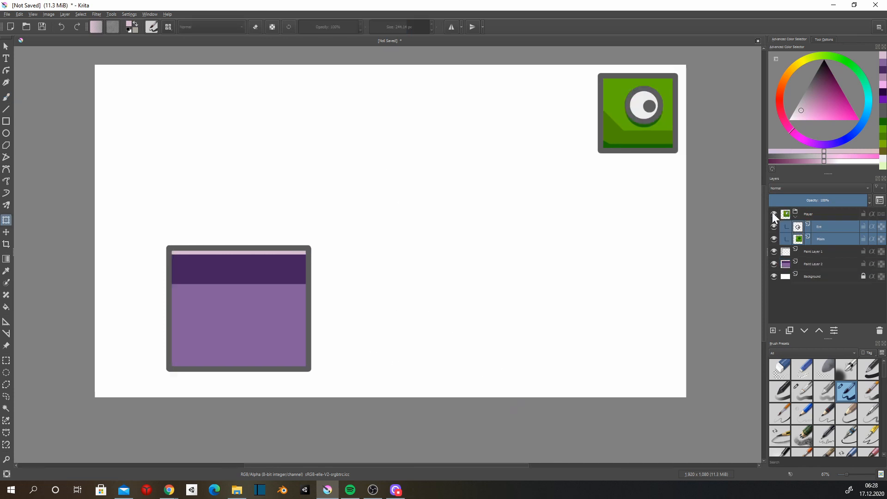
# Move the green character body on top of the purple block and place the eye over the body's dark circle.
pyautogui.hotkey('ctrl', 't')
pyautogui.moveTo(656, 134); pyautogui.dragTo(250, 233)
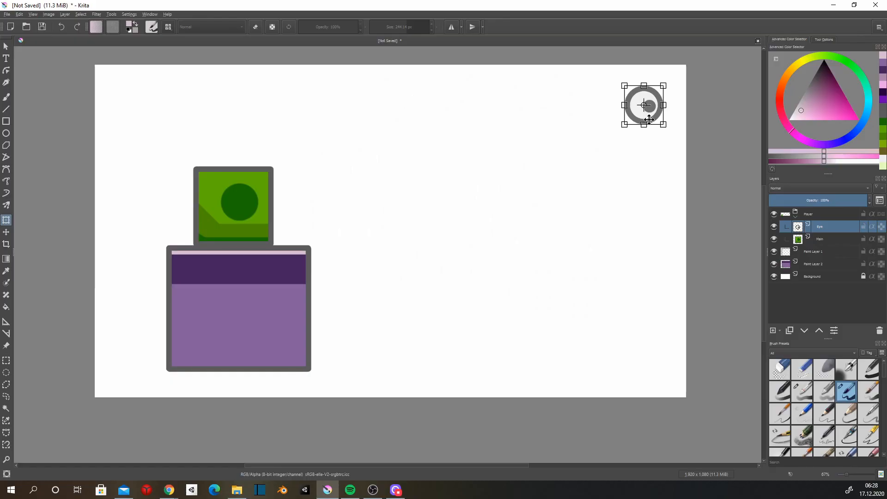
pyautogui.moveTo(653, 116); pyautogui.dragTo(248, 211)
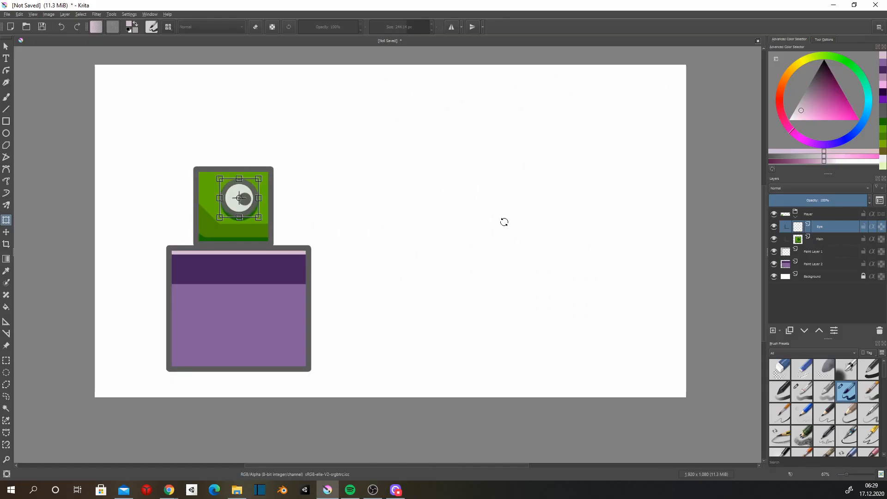
pyautogui.press('Return')
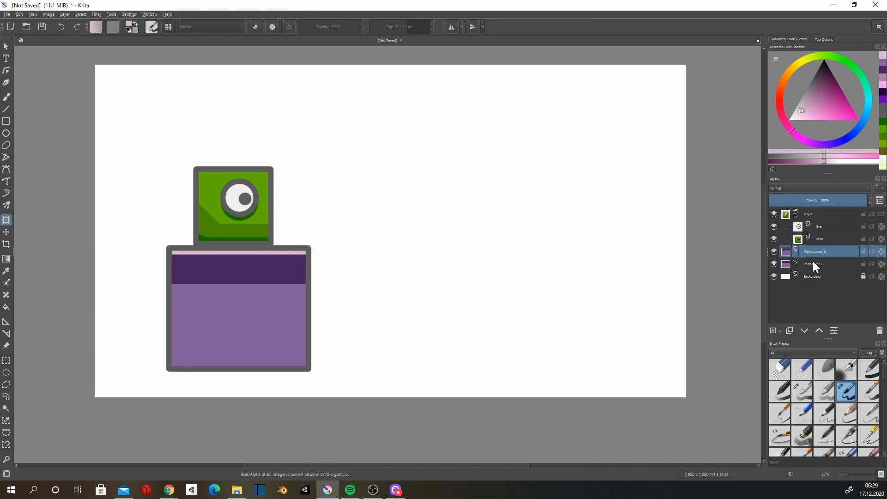
# Place a duplicate of the purple block directly to the right of the original, with their outlines touching.
pyautogui.click(813, 262)
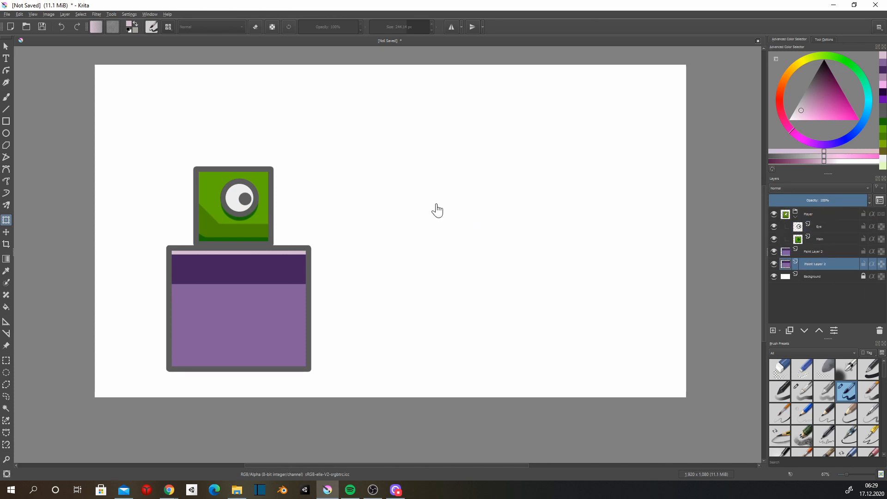
pyautogui.click(250, 337)
pyautogui.moveTo(243, 335)
pyautogui.mouseDown()
pyautogui.moveTo(402, 331)
pyautogui.moveTo(393, 331)
pyautogui.mouseUp()
pyautogui.press('b')
pyautogui.hotkey('ctrl', 't')
pyautogui.press('Return')
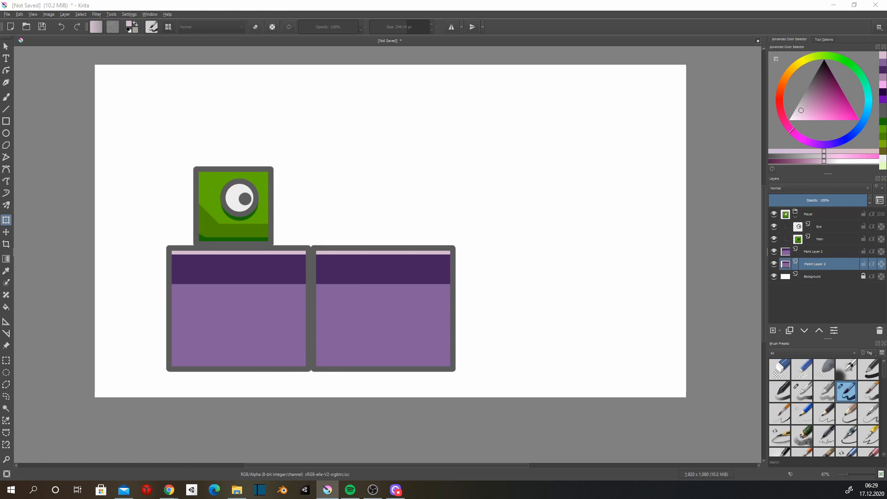
# Duplicate the purple block further and line up the copies on both sides to span the canvas width as a floor.
pyautogui.hotkey('alt', 'Tab')
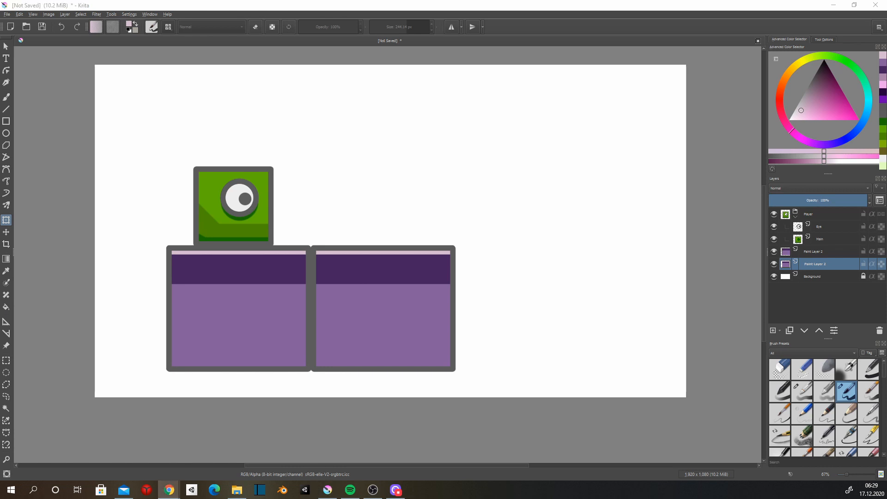
pyautogui.click(380, 284)
pyautogui.hotkey('ctrl', 'j')
pyautogui.click(408, 314)
pyautogui.moveTo(408, 314)
pyautogui.mouseDown()
pyautogui.moveTo(686, 337)
pyautogui.moveTo(91, 342)
pyautogui.mouseUp()
pyautogui.hotkey('ctrl', 'j')
pyautogui.click(548, 340)
pyautogui.hotkey('ctrl', 'j')
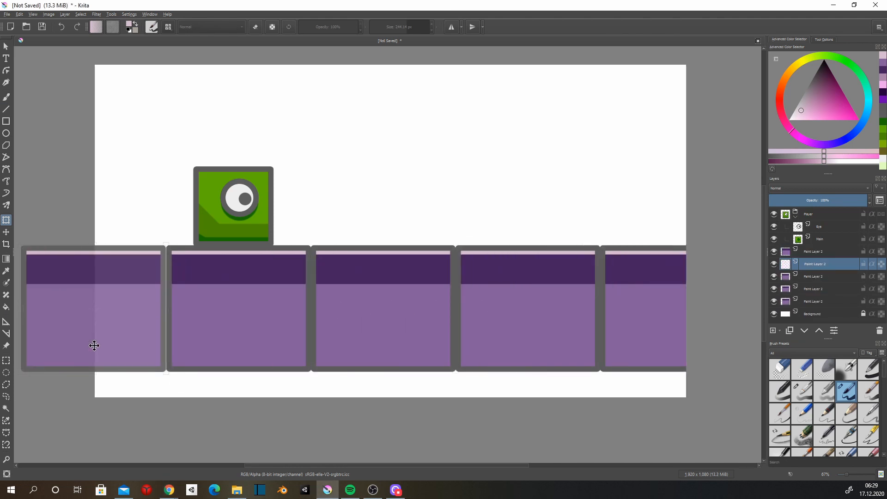
# Create a group layer, move all the purple block layers into it and collapse the group.
pyautogui.click(780, 331)
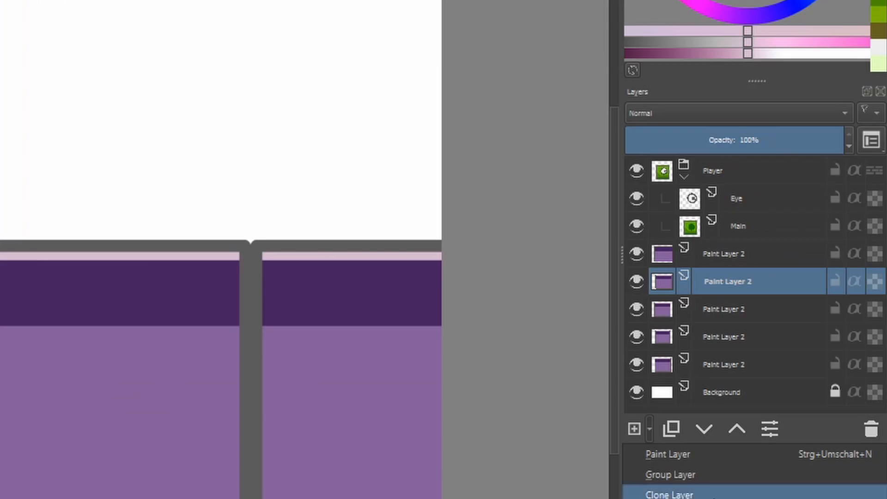
pyautogui.click(705, 478)
pyautogui.moveTo(726, 274)
pyautogui.mouseDown()
pyautogui.moveTo(726, 237)
pyautogui.moveTo(731, 315)
pyautogui.moveTo(734, 238)
pyautogui.mouseUp()
pyautogui.scroll(-1, 733, 360)
pyautogui.keyDown('shift'); pyautogui.click(726, 379); pyautogui.keyUp('shift')
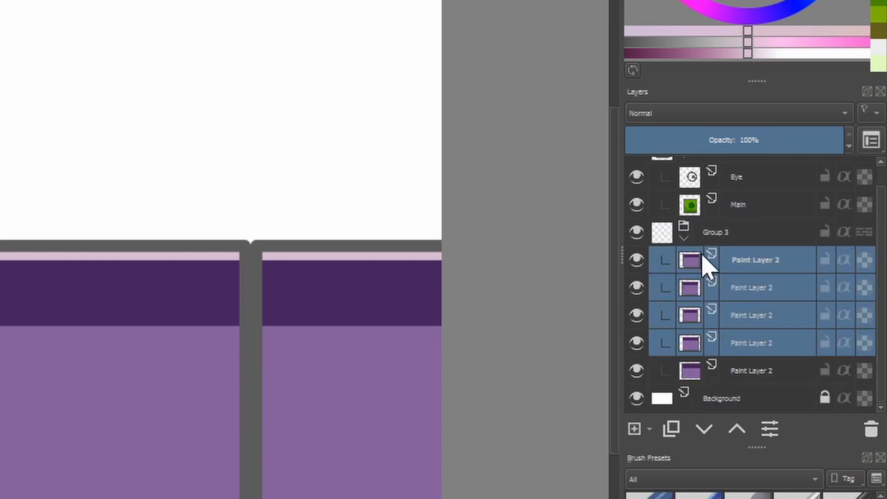
pyautogui.click(684, 239)
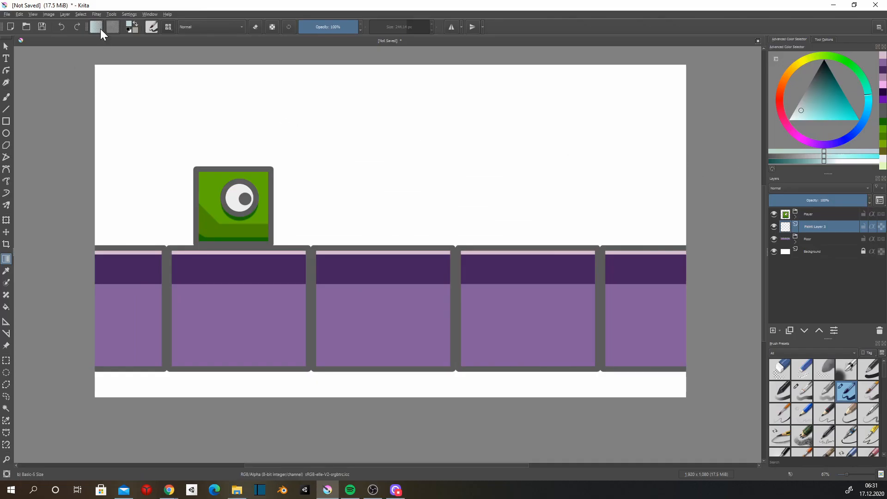
# Fill the new layer with a vertical pale blue to warm grey gradient and place it beneath the floor group.
pyautogui.click(101, 29)
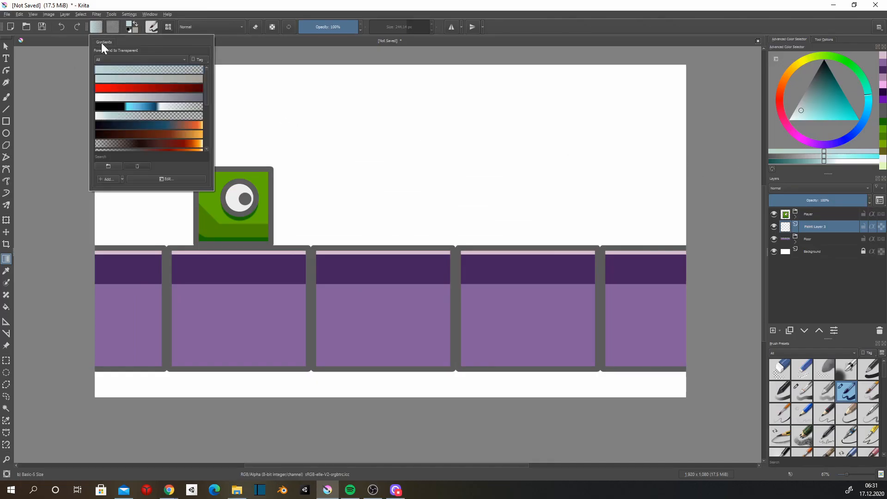
pyautogui.click(142, 79)
pyautogui.click(367, 62)
pyautogui.moveTo(371, 62)
pyautogui.mouseDown()
pyautogui.moveTo(372, 420)
pyautogui.moveTo(368, 398)
pyautogui.mouseUp()
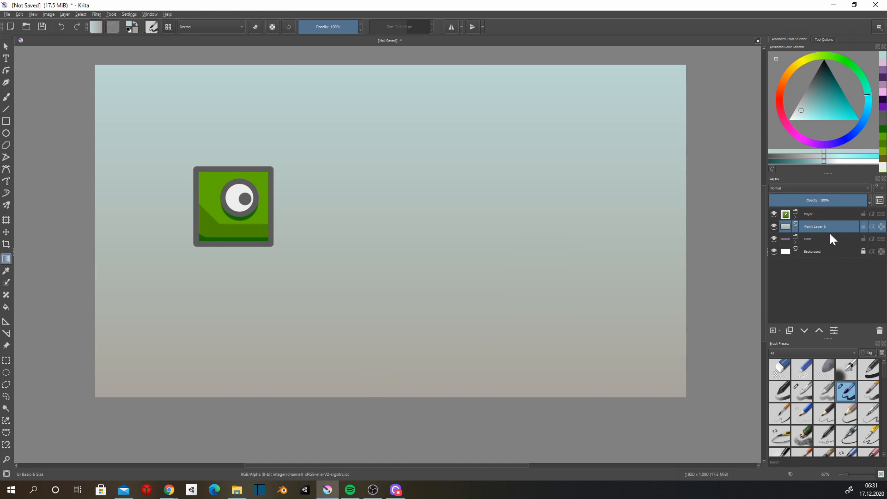
pyautogui.moveTo(819, 226); pyautogui.dragTo(822, 245)
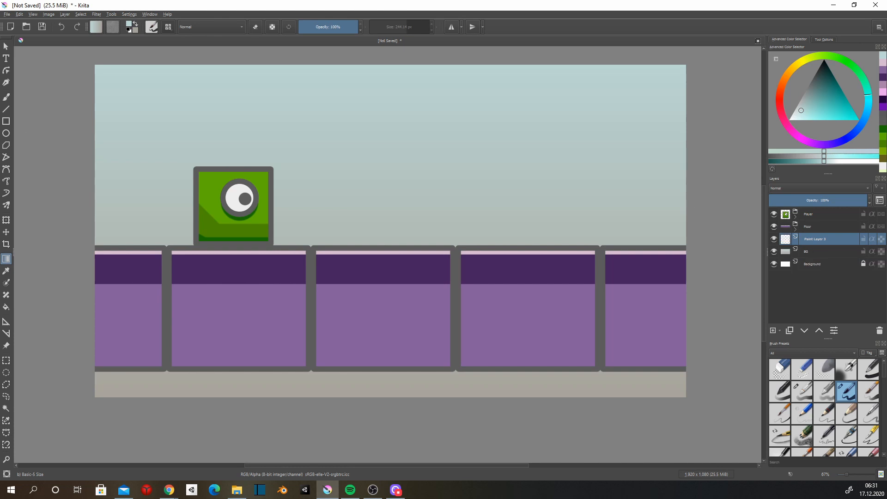
# Sample the blocks' outline grey and fill the area below the floor with it on the layer above BG.
pyautogui.press('b')
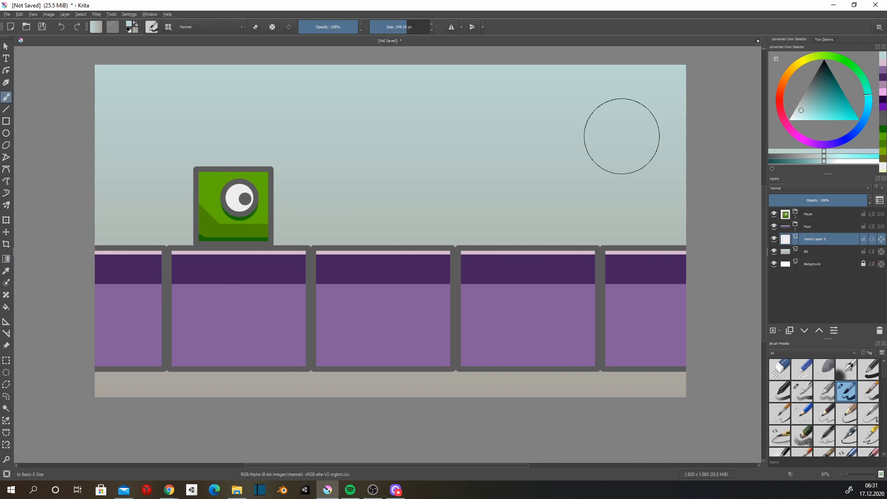
pyautogui.keyDown('ctrl'); pyautogui.click(617, 369); pyautogui.keyUp('ctrl')
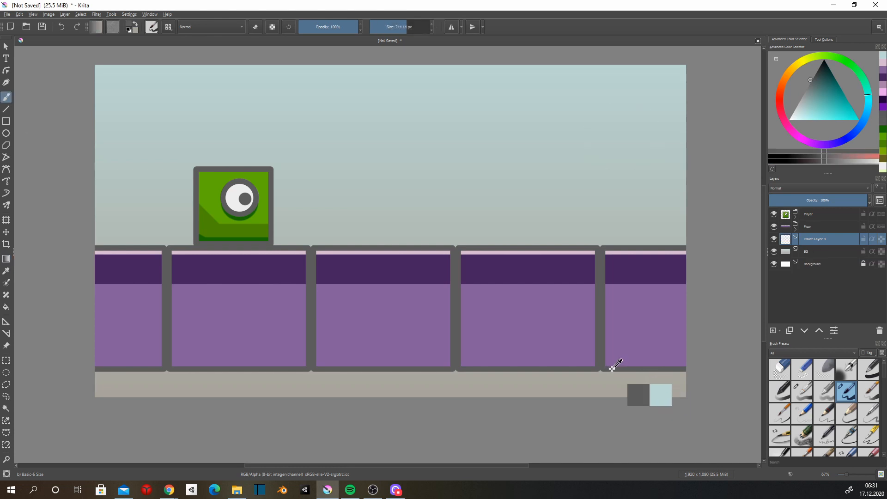
pyautogui.moveTo(683, 346)
pyautogui.mouseDown()
pyautogui.moveTo(689, 396)
pyautogui.moveTo(149, 396)
pyautogui.moveTo(762, 454)
pyautogui.mouseUp()
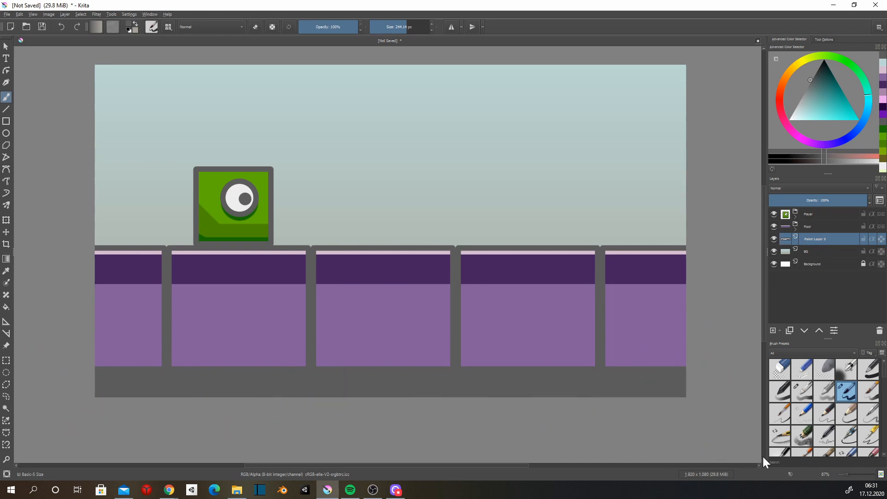
# Paint a straight near-black strip along the canvas's lower edge, below the grey area.
pyautogui.moveTo(822, 86); pyautogui.dragTo(810, 68)
pyautogui.press('v')
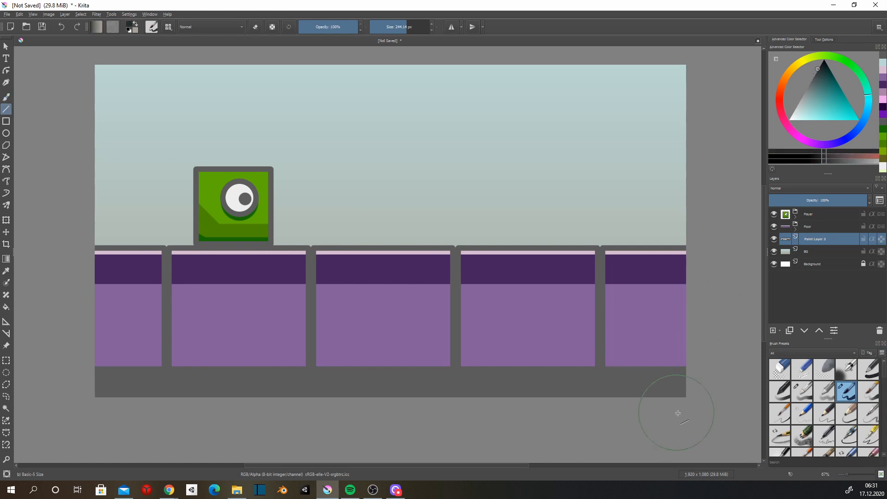
pyautogui.moveTo(707, 424); pyautogui.dragTo(87, 422)
pyautogui.press('b')
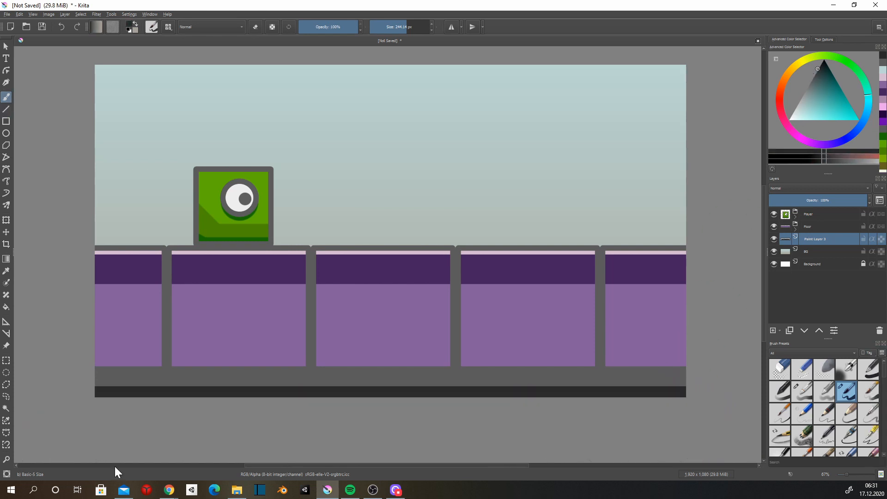
# Paint a wide mountain silhouette behind the floor, hiding the Player and Floor groups to fill in its base.
pyautogui.scroll(1, 534, 313)
pyautogui.scroll(-4, 530, 310)
pyautogui.moveTo(514, 312); pyautogui.dragTo(517, 352)
pyautogui.scroll(1, 507, 336)
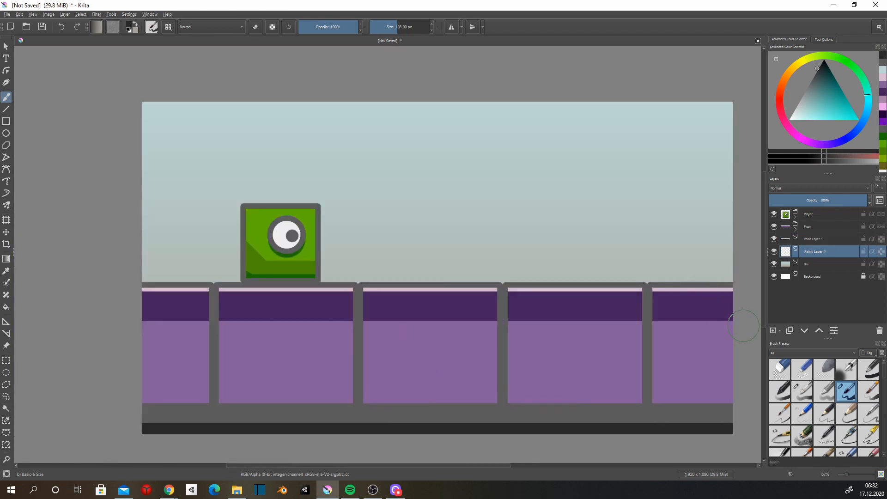
pyautogui.moveTo(688, 277)
pyautogui.mouseDown()
pyautogui.moveTo(467, 168)
pyautogui.moveTo(324, 273)
pyautogui.mouseUp()
pyautogui.moveTo(531, 251)
pyautogui.mouseDown()
pyautogui.moveTo(449, 215)
pyautogui.moveTo(368, 276)
pyautogui.mouseUp()
pyautogui.click(774, 214)
pyautogui.click(774, 227)
pyautogui.moveTo(729, 319); pyautogui.dragTo(729, 395)
pyautogui.press('v')
pyautogui.moveTo(171, 349)
pyautogui.mouseDown()
pyautogui.moveTo(170, 393)
pyautogui.moveTo(240, 317)
pyautogui.moveTo(713, 367)
pyautogui.moveTo(325, 364)
pyautogui.moveTo(588, 404)
pyautogui.mouseUp()
pyautogui.press('b')
# Extend the grey area on Paint Layer 3 upward with straight horizontal strokes and show the Floor and Player groups again.
pyautogui.click(814, 240)
pyautogui.keyDown('ctrl'); pyautogui.click(702, 407); pyautogui.keyUp('ctrl')
pyautogui.press('v')
pyautogui.moveTo(733, 401); pyautogui.dragTo(120, 401)
pyautogui.moveTo(120, 391); pyautogui.dragTo(685, 390)
pyautogui.press('v')
pyautogui.moveTo(748, 382); pyautogui.dragTo(111, 382)
pyautogui.click(775, 227)
pyautogui.click(775, 214)
# Select the mountain's opaque pixels, recolour the mountain muted teal green and clear the selection.
pyautogui.click(816, 253)
pyautogui.keyDown('ctrl'); pyautogui.click(786, 253); pyautogui.keyUp('ctrl')
pyautogui.moveTo(795, 109)
pyautogui.mouseDown()
pyautogui.moveTo(773, 99)
pyautogui.moveTo(818, 62)
pyautogui.moveTo(801, 97)
pyautogui.moveTo(810, 102)
pyautogui.mouseUp()
pyautogui.moveTo(684, 277)
pyautogui.mouseDown()
pyautogui.moveTo(470, 162)
pyautogui.moveTo(407, 217)
pyautogui.moveTo(388, 271)
pyautogui.mouseUp()
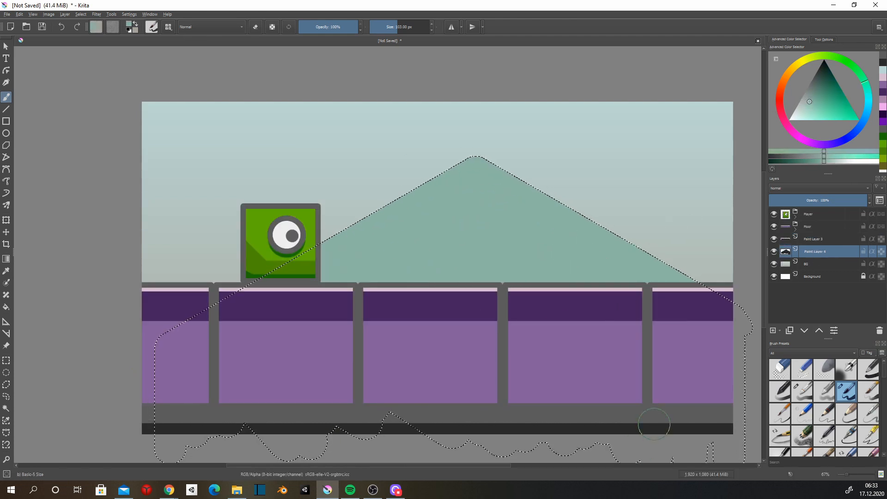
pyautogui.hotkey('ctrl', 'shift', 'a')
# Copy and paste the mountain, scale the copy down at the canvas's left edge and move its layer below the original.
pyautogui.hotkey('ctrl', 'c')
pyautogui.hotkey('ctrl', 'v')
pyautogui.hotkey('ctrl', 't')
pyautogui.moveTo(467, 272)
pyautogui.mouseDown()
pyautogui.moveTo(325, 337)
pyautogui.moveTo(219, 311)
pyautogui.mouseUp()
pyautogui.moveTo(503, 195); pyautogui.dragTo(333, 361)
pyautogui.moveTo(194, 402); pyautogui.dragTo(266, 285)
pyautogui.press('Return')
pyautogui.moveTo(816, 253); pyautogui.dragTo(809, 271)
# Recolour the small left mountain pale green within its own shape and make the large mountain's layer active for painting.
pyautogui.keyDown('ctrl'); pyautogui.click(786, 264); pyautogui.keyUp('ctrl')
pyautogui.click(802, 109)
pyautogui.press('b')
pyautogui.moveTo(185, 201)
pyautogui.mouseDown()
pyautogui.moveTo(228, 226)
pyautogui.moveTo(217, 273)
pyautogui.mouseUp()
pyautogui.hotkey('ctrl', 'shift', 'a')
pyautogui.click(788, 254)
pyautogui.moveTo(519, 164)
pyautogui.keyDown('shift'); pyautogui.mouseDown()
pyautogui.moveTo(501, 164)
pyautogui.moveTo(510, 164)
pyautogui.moveTo(502, 188)
pyautogui.moveTo(476, 173)
pyautogui.mouseUp(); pyautogui.keyUp('shift')
pyautogui.press('v')
pyautogui.click(497, 190)
pyautogui.hotkey('ctrl', 'z')
pyautogui.press('v')
pyautogui.hotkey('ctrl', 'z')
pyautogui.press('v')
pyautogui.moveTo(477, 176)
pyautogui.mouseDown()
pyautogui.moveTo(464, 186)
pyautogui.moveTo(447, 168)
pyautogui.moveTo(501, 173)
pyautogui.mouseUp()
pyautogui.press('v')
pyautogui.hotkey('ctrl', 'z')
pyautogui.hotkey('ctrl', 'z')
pyautogui.hotkey('ctrl', 'z')
pyautogui.hotkey('ctrl', 'z')
pyautogui.hotkey('ctrl', 'z')
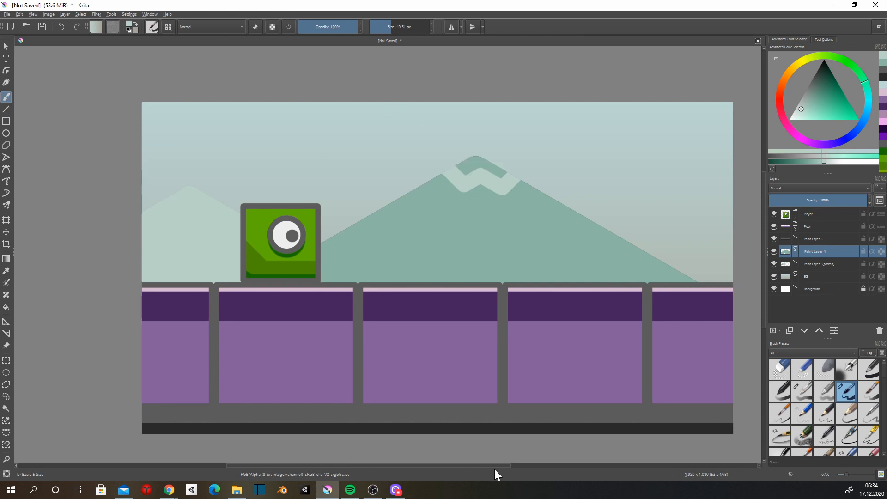
pyautogui.press('v')
pyautogui.hotkey('ctrl', 'z')
# Paint a pale green snow cap on the large mountain, with a zigzag lower edge and a filled peak.
pyautogui.press('v')
pyautogui.moveTo(379, 192)
pyautogui.mouseDown()
pyautogui.moveTo(422, 234)
pyautogui.moveTo(415, 226)
pyautogui.moveTo(437, 200)
pyautogui.mouseUp()
pyautogui.moveTo(437, 199); pyautogui.dragTo(463, 235)
pyautogui.moveTo(463, 235); pyautogui.dragTo(490, 200)
pyautogui.moveTo(490, 199)
pyautogui.mouseDown()
pyautogui.moveTo(519, 235)
pyautogui.moveTo(535, 204)
pyautogui.mouseUp()
pyautogui.moveTo(535, 203); pyautogui.dragTo(564, 231)
pyautogui.moveTo(564, 231); pyautogui.dragTo(588, 207)
pyautogui.press('b')
pyautogui.moveTo(407, 201)
pyautogui.mouseDown()
pyautogui.moveTo(436, 171)
pyautogui.moveTo(496, 203)
pyautogui.moveTo(561, 210)
pyautogui.mouseUp()
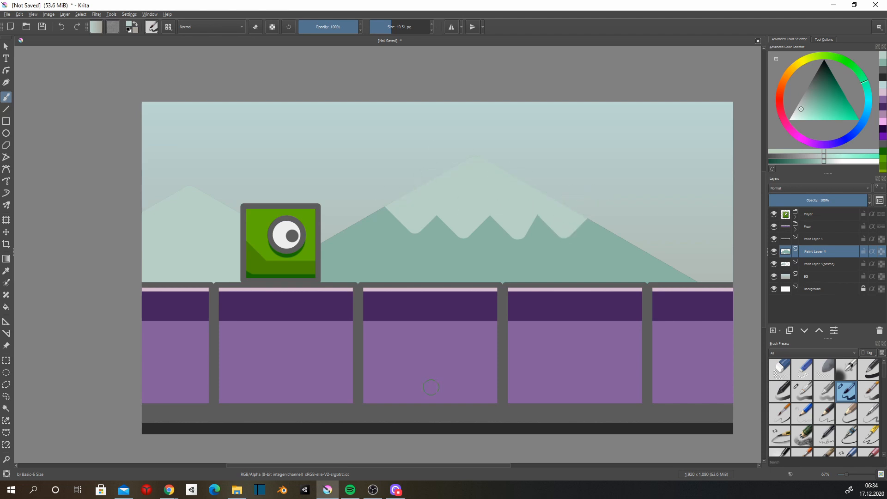
pyautogui.click(822, 266)
pyautogui.hotkey('ctrl', 'c')
pyautogui.hotkey('ctrl', 'v')
pyautogui.click(6, 220)
pyautogui.moveTo(161, 231)
pyautogui.mouseDown()
pyautogui.moveTo(680, 233)
pyautogui.moveTo(681, 255)
pyautogui.mouseUp()
pyautogui.moveTo(817, 265)
pyautogui.mouseDown()
pyautogui.moveTo(817, 245)
pyautogui.moveTo(821, 269)
pyautogui.mouseUp()
pyautogui.moveTo(187, 237); pyautogui.dragTo(216, 232)
pyautogui.hotkey('ctrl', 'z')
pyautogui.moveTo(218, 195); pyautogui.dragTo(182, 173)
pyautogui.click(879, 330)
# Copy and paste the small mountain and position the copy partly behind the large mountain's right slope.
pyautogui.click(832, 265)
pyautogui.hotkey('ctrl', 'c')
pyautogui.hotkey('ctrl', 'v')
pyautogui.moveTo(180, 242); pyautogui.dragTo(676, 268)
pyautogui.click(6, 46)
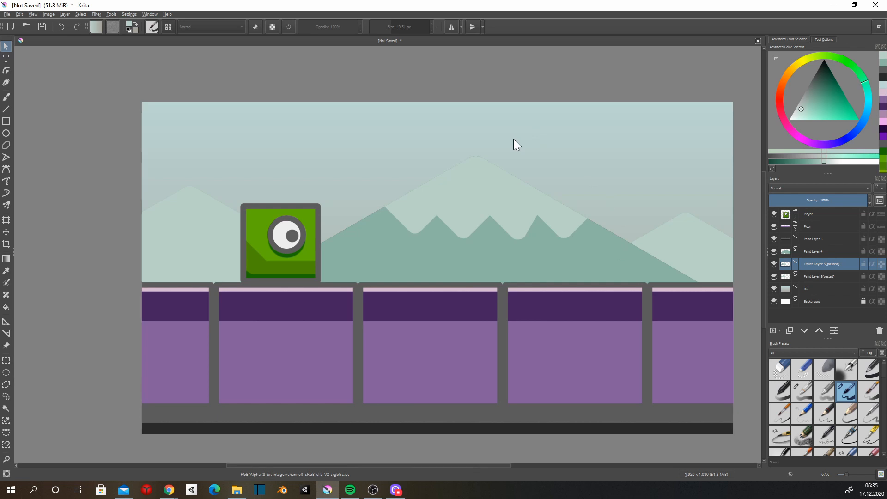
# Stamp an off-white cloud from overlapping discs of varied sizes above the large mountain's right slope, on a new layer above BG.
pyautogui.press('b')
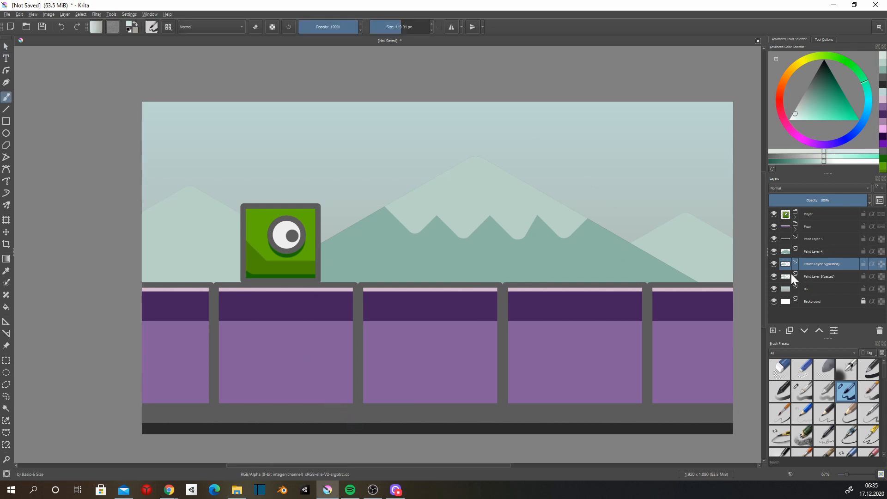
pyautogui.click(808, 288)
pyautogui.click(773, 330)
pyautogui.click(581, 157)
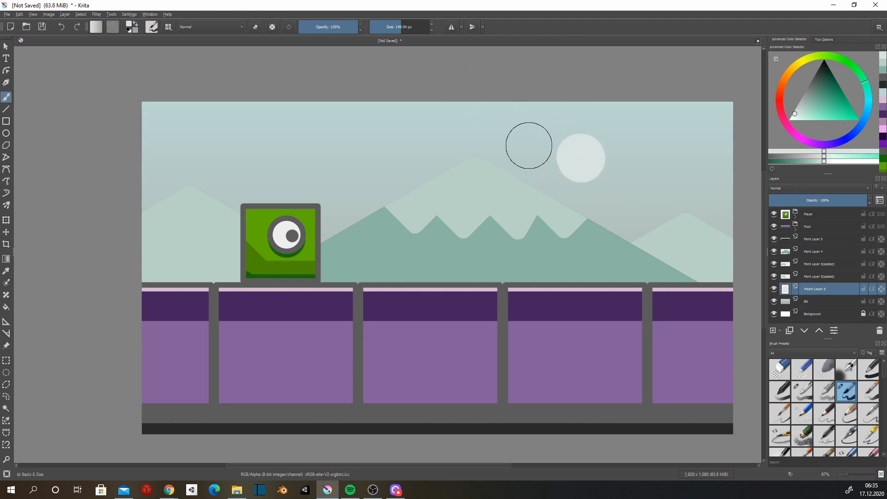
pyautogui.click(405, 29)
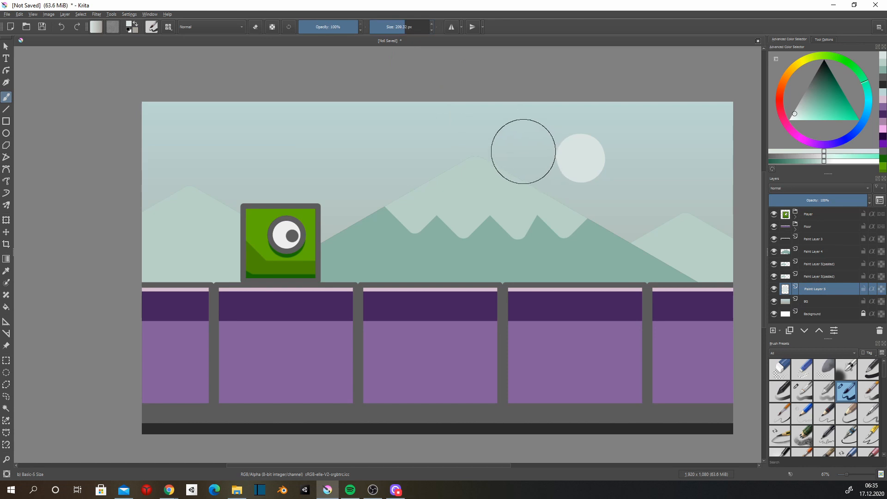
pyautogui.click(626, 178)
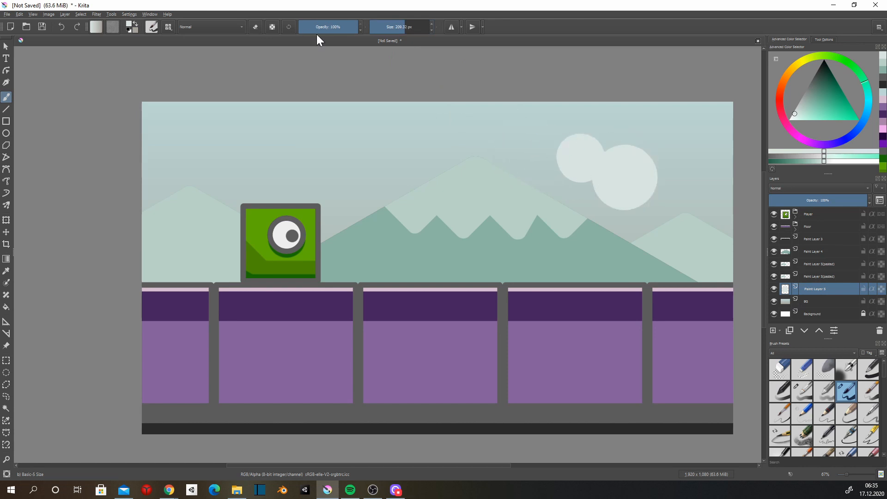
pyautogui.click(389, 29)
pyautogui.click(587, 182)
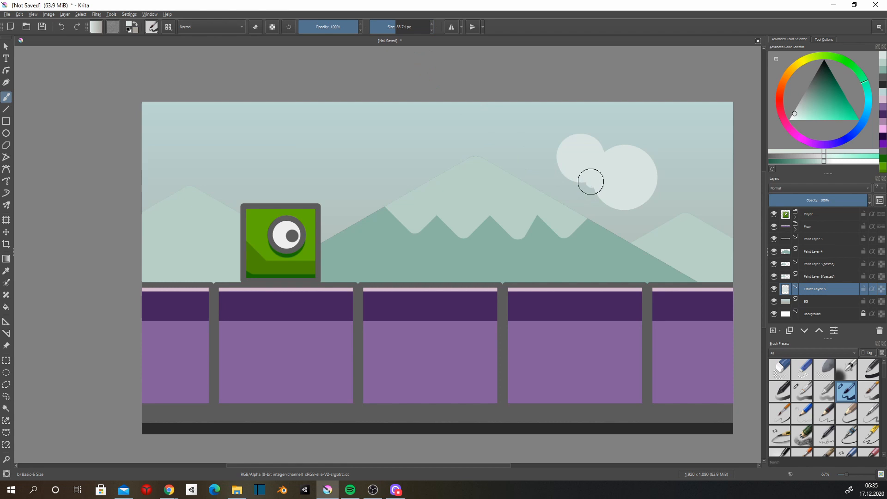
pyautogui.click(650, 154)
pyautogui.click(556, 160)
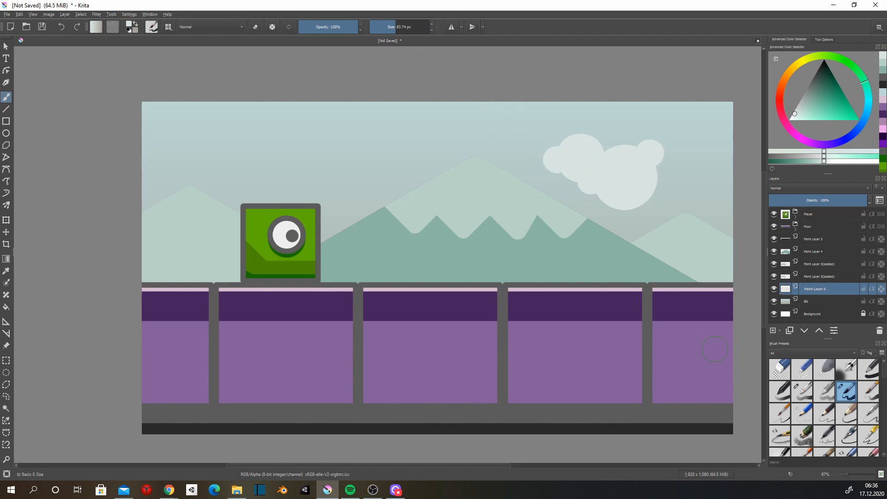
# Stamp a second off-white cloud from overlapping discs of varied sizes in the sky above the green character.
pyautogui.click(404, 27)
pyautogui.click(289, 157)
pyautogui.click(394, 27)
pyautogui.click(399, 27)
pyautogui.click(251, 150)
pyautogui.click(311, 174)
pyautogui.click(259, 172)
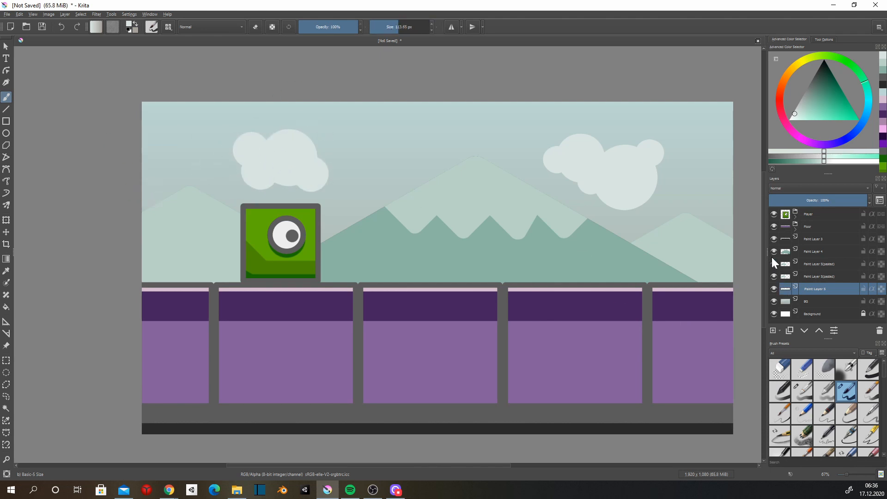
# Shade the lower parts of both clouds in slightly darker off-white with the Basic-4 Flow Opacity brush at about 283 px.
pyautogui.click(796, 109)
pyautogui.click(824, 392)
pyautogui.click(409, 27)
pyautogui.moveTo(540, 195); pyautogui.dragTo(584, 227)
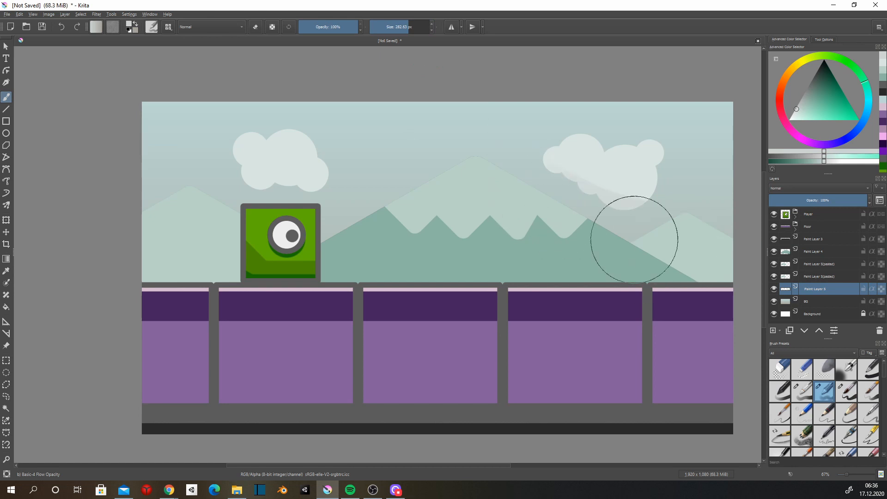
pyautogui.moveTo(671, 212)
pyautogui.mouseDown()
pyautogui.moveTo(651, 232)
pyautogui.moveTo(640, 215)
pyautogui.mouseUp()
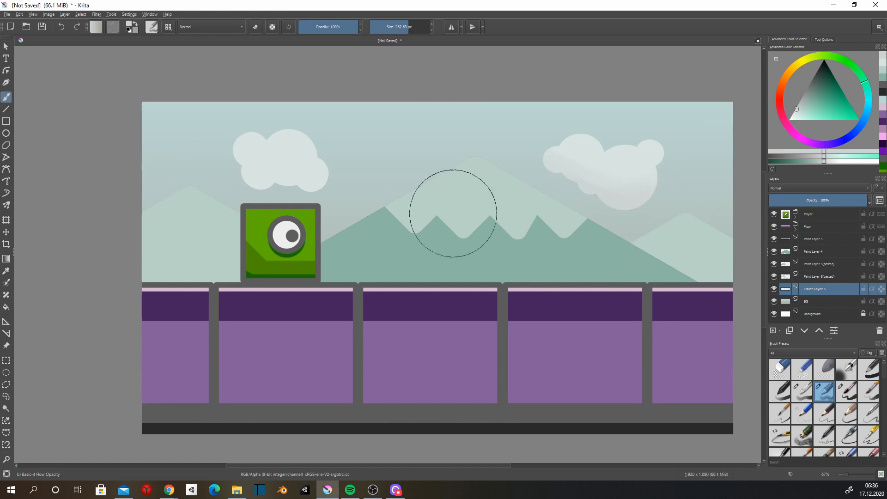
pyautogui.moveTo(216, 184)
pyautogui.mouseDown()
pyautogui.moveTo(251, 213)
pyautogui.moveTo(305, 210)
pyautogui.moveTo(256, 204)
pyautogui.mouseUp()
pyautogui.moveTo(666, 199); pyautogui.dragTo(675, 190)
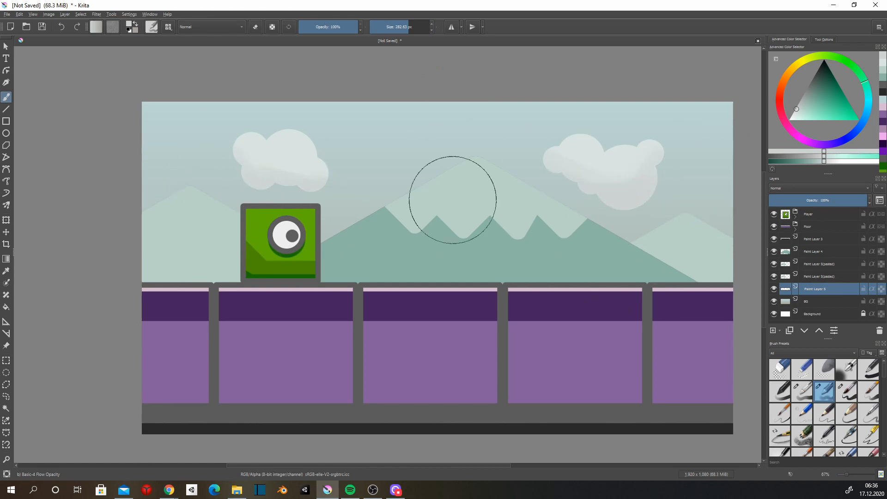
# Stamp dark grey-purple circles of varied sizes on the block under the character, on a new layer inside the floor group.
pyautogui.click(796, 226)
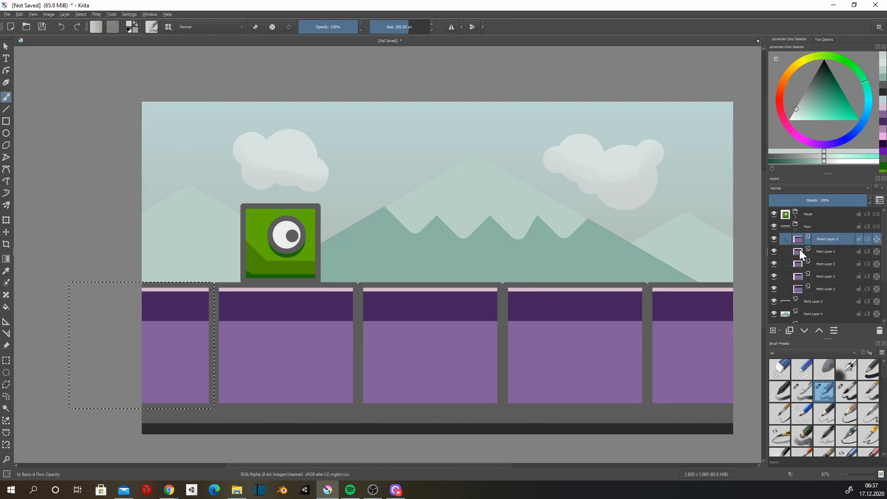
pyautogui.click(773, 331)
pyautogui.click(780, 392)
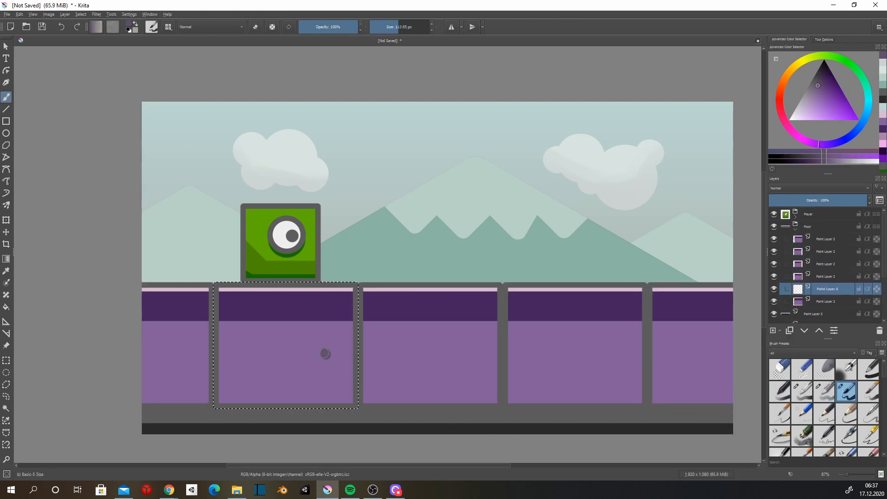
pyautogui.moveTo(326, 353); pyautogui.dragTo(326, 356)
pyautogui.click(281, 382)
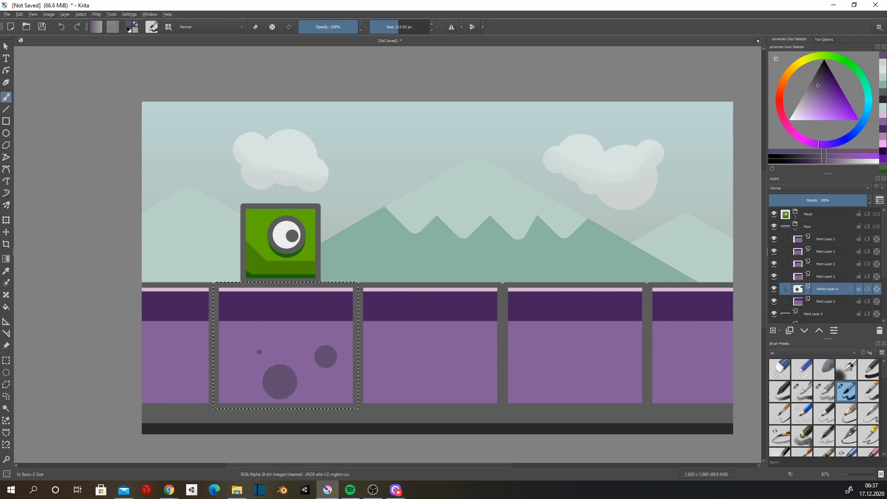
pyautogui.click(236, 338)
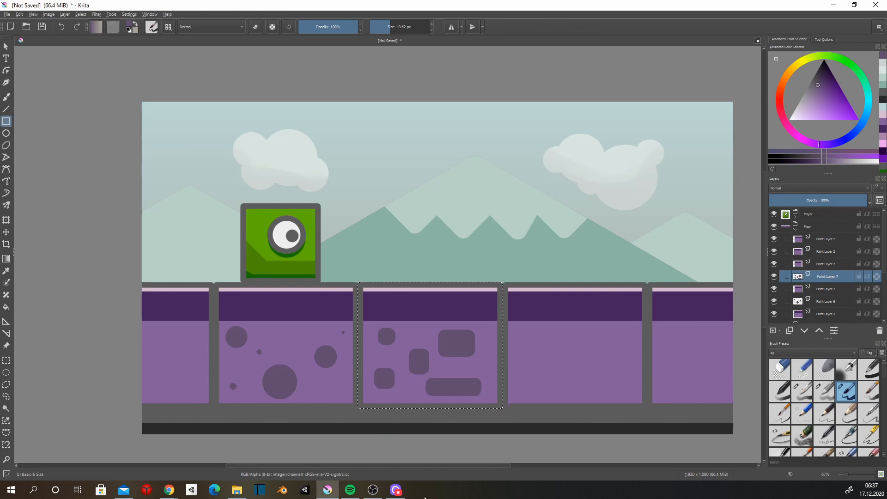
# Draw short vertical dark grey-purple bars with the Line tool on the block after the rounded-rectangle one, on a new layer.
pyautogui.click(797, 264)
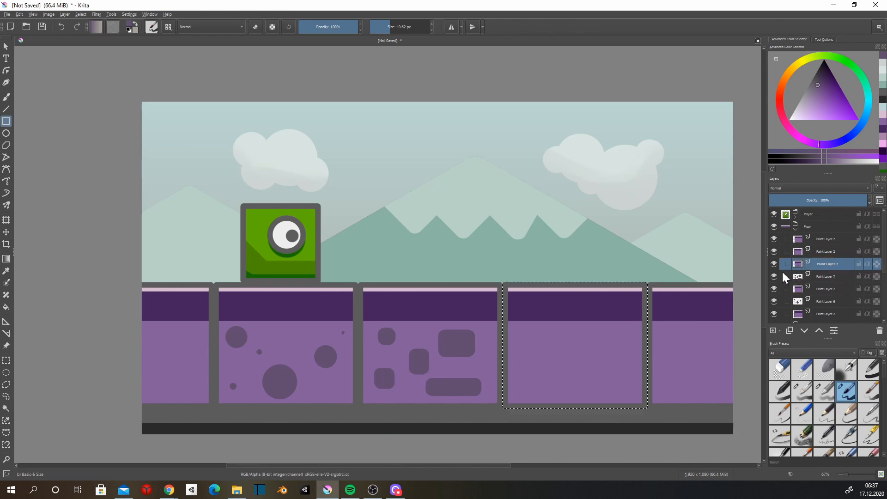
pyautogui.click(773, 331)
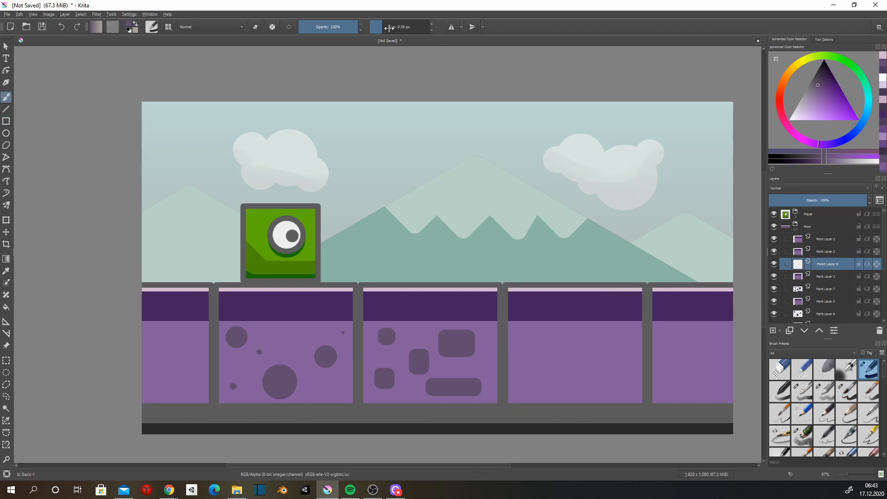
pyautogui.click(389, 29)
pyautogui.press('v')
pyautogui.moveTo(625, 331); pyautogui.dragTo(625, 356)
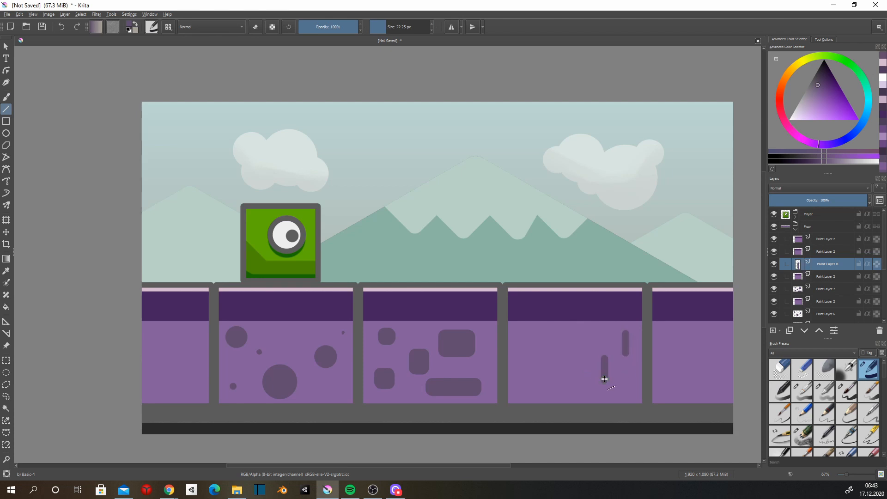
pyautogui.moveTo(519, 344)
pyautogui.mouseDown()
pyautogui.moveTo(554, 373)
pyautogui.moveTo(527, 396)
pyautogui.mouseUp()
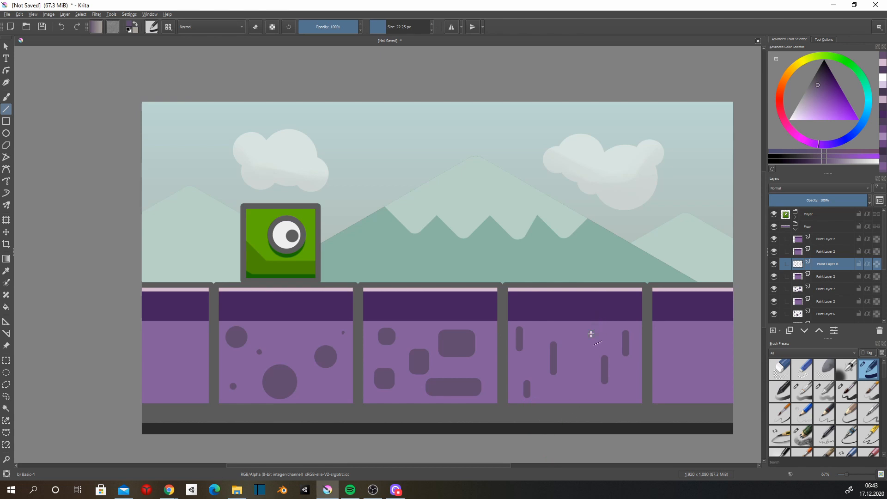
pyautogui.moveTo(590, 345); pyautogui.dragTo(590, 348)
# Draw short horizontal dark grey-purple bars across the partly visible last floor block, on a new layer.
pyautogui.press('b')
pyautogui.press('v')
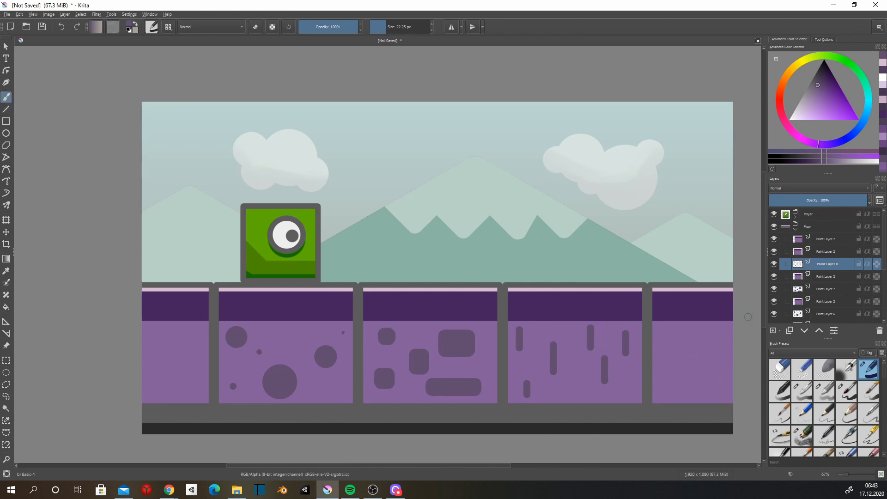
pyautogui.press('Insert')
pyautogui.moveTo(717, 348); pyautogui.dragTo(712, 346)
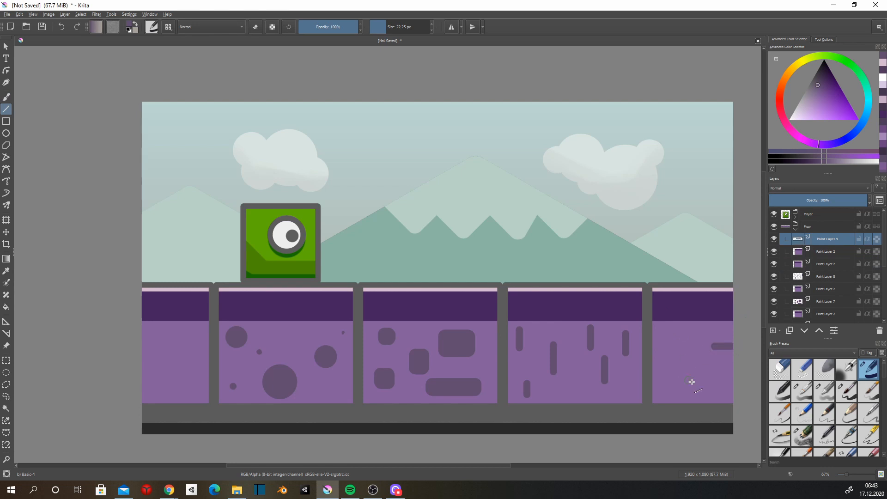
pyautogui.moveTo(718, 383); pyautogui.dragTo(692, 385)
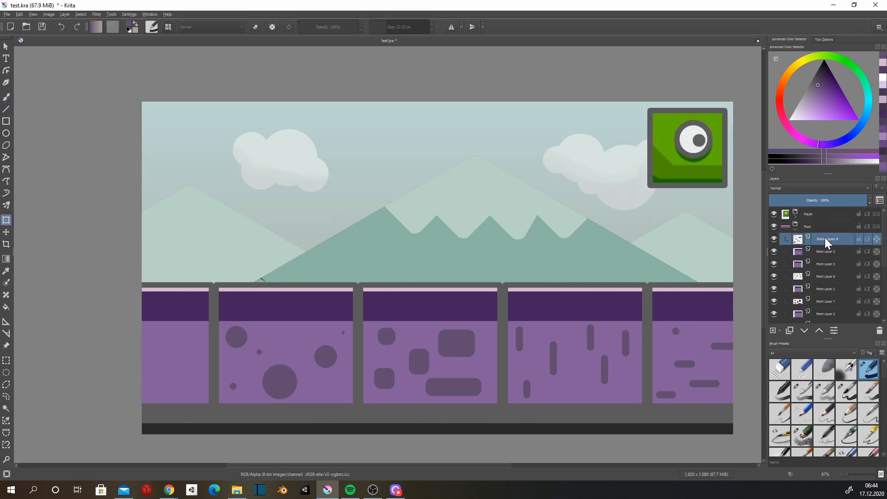
# Try merging the horizontal-bar layer with the layer below, and undo the merge.
pyautogui.rightClick(825, 238)
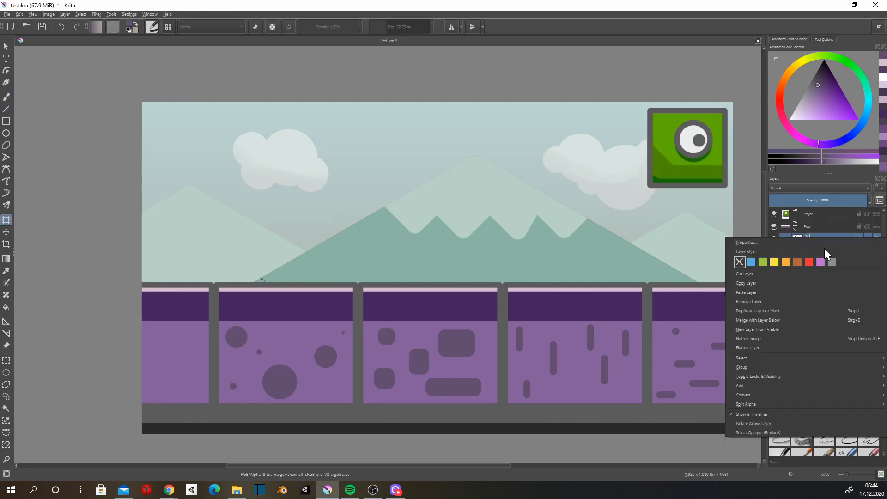
pyautogui.rightClick(821, 236)
pyautogui.click(778, 319)
pyautogui.click(774, 240)
pyautogui.click(772, 240)
pyautogui.hotkey('ctrl', 'z')
# Merge the vertical-bar layer into its floor block and move that block up beside the green character.
pyautogui.click(774, 276)
pyautogui.click(774, 289)
pyautogui.click(774, 288)
pyautogui.click(774, 276)
pyautogui.rightClick(823, 274)
pyautogui.click(778, 358)
pyautogui.click(585, 352)
pyautogui.moveTo(596, 331); pyautogui.dragTo(590, 156)
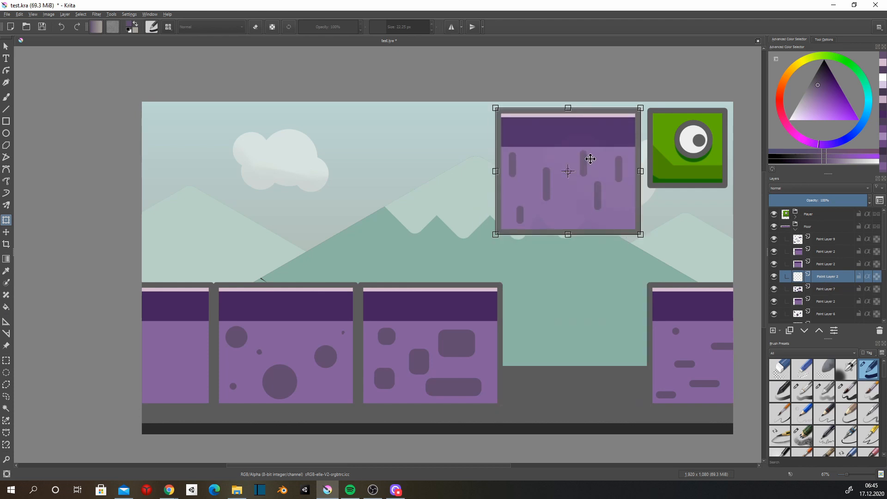
# Merge the circle pattern into its block, and line up the rounded-rectangle and circle blocks in the row with the vertical-bar block.
pyautogui.click(826, 289)
pyautogui.keyDown('ctrl'); pyautogui.click(826, 301); pyautogui.keyUp('ctrl')
pyautogui.moveTo(487, 363); pyautogui.dragTo(469, 188)
pyautogui.rightClick(827, 304)
pyautogui.click(778, 186)
pyautogui.click(323, 347)
pyautogui.moveTo(323, 347); pyautogui.dragTo(309, 172)
# Delete the horizontal-bar layer and one spare floor block layer.
pyautogui.click(827, 239)
pyautogui.click(880, 331)
pyautogui.click(826, 251)
pyautogui.click(880, 331)
# Move the plain floor block directly beneath the circle-patterned block.
pyautogui.click(191, 379)
pyautogui.moveTo(191, 379); pyautogui.dragTo(319, 331)
pyautogui.press('Return')
pyautogui.click(583, 360)
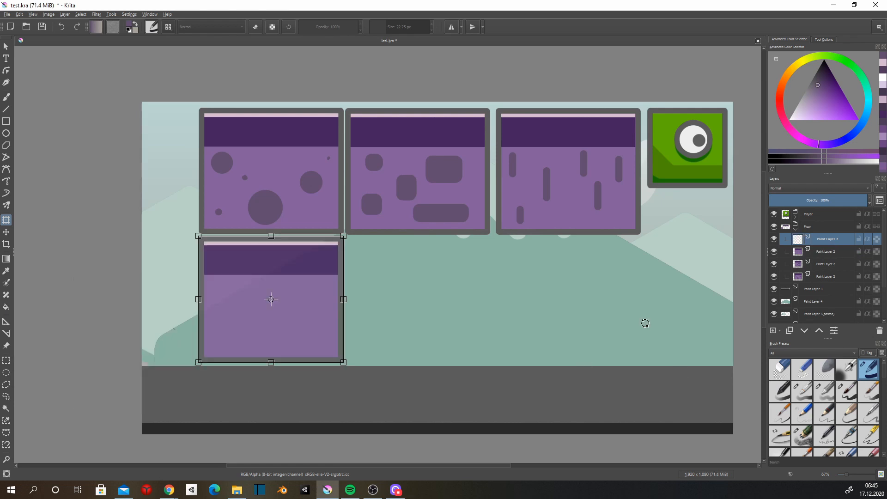
# Scale down the large snow-capped mountain and place it in the free space beside the plain block.
pyautogui.click(826, 301)
pyautogui.scroll(-3, 647, 354)
pyautogui.click(647, 354)
pyautogui.moveTo(686, 397); pyautogui.dragTo(578, 346)
pyautogui.moveTo(462, 279); pyautogui.dragTo(550, 313)
pyautogui.scroll(3, 584, 333)
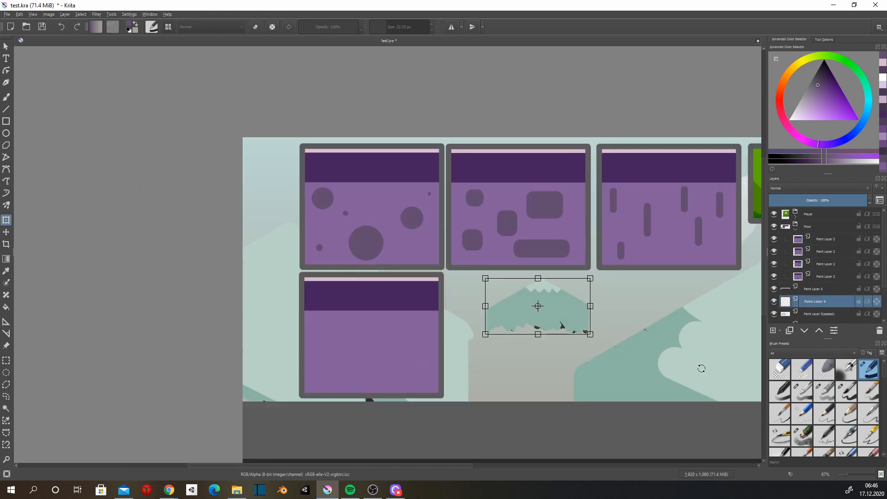
# Delete one of the two pasted pale mountain layers.
pyautogui.scroll(-3, 822, 279)
pyautogui.click(822, 280)
pyautogui.scroll(-1, 698, 318)
pyautogui.click(879, 331)
# Scale down the two clouds together and place them below the shrunken snow-capped mountain.
pyautogui.click(810, 295)
pyautogui.moveTo(746, 319); pyautogui.dragTo(600, 292)
pyautogui.click(603, 273)
pyautogui.moveTo(606, 239)
pyautogui.mouseDown()
pyautogui.moveTo(451, 202)
pyautogui.moveTo(401, 200)
pyautogui.mouseUp()
pyautogui.moveTo(361, 188); pyautogui.dragTo(456, 331)
# Scale down the remaining pale mountain so it fits as a separate sprite in the free sheet area.
pyautogui.click(822, 279)
pyautogui.press('v')
pyautogui.hotkey('ctrl', 't')
pyautogui.scroll(-2, 450, 455)
pyautogui.moveTo(747, 457)
pyautogui.mouseDown()
pyautogui.moveTo(504, 371)
pyautogui.moveTo(527, 381)
pyautogui.mouseUp()
pyautogui.press('Return')
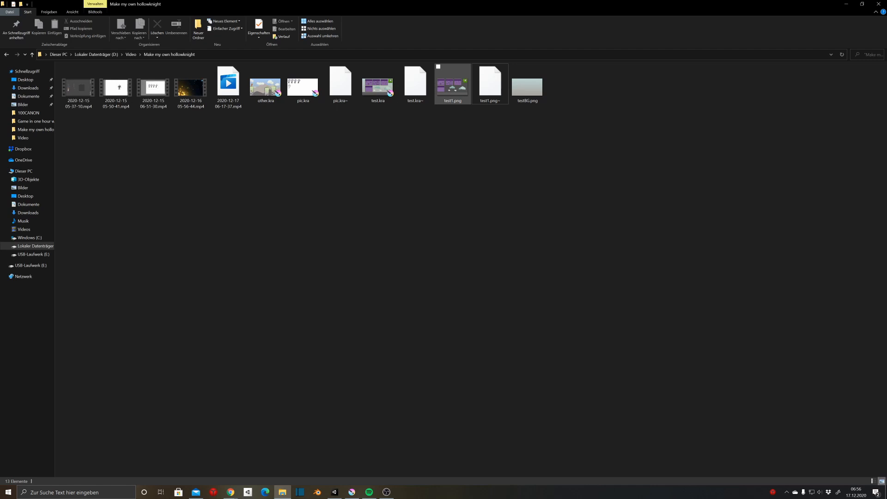
# Switch to Unity with the exported test1 sprite sheet and set its Sprite Mode to Multiple.
pyautogui.moveTo(453, 86); pyautogui.dragTo(335, 491)
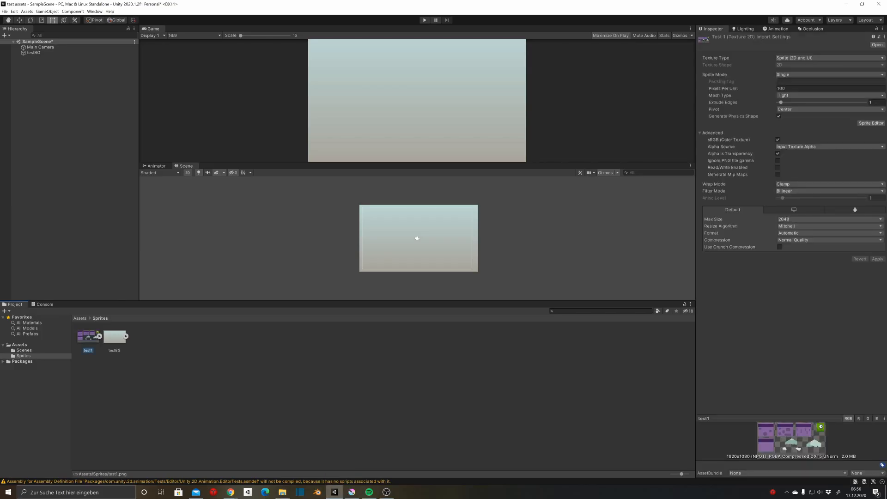
pyautogui.click(830, 75)
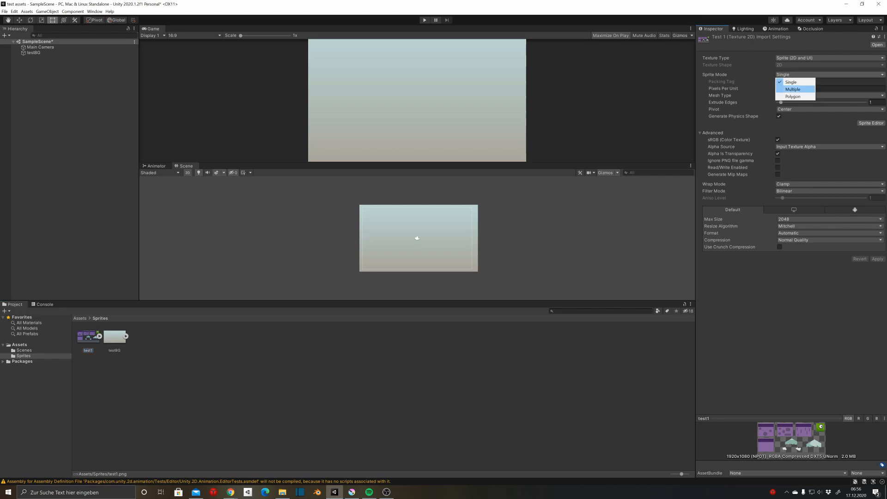
pyautogui.click(790, 88)
# Slice the test1 sheet in the Sprite Editor with the Automatic type and Center pivot, and apply the result.
pyautogui.click(871, 116)
pyautogui.click(464, 257)
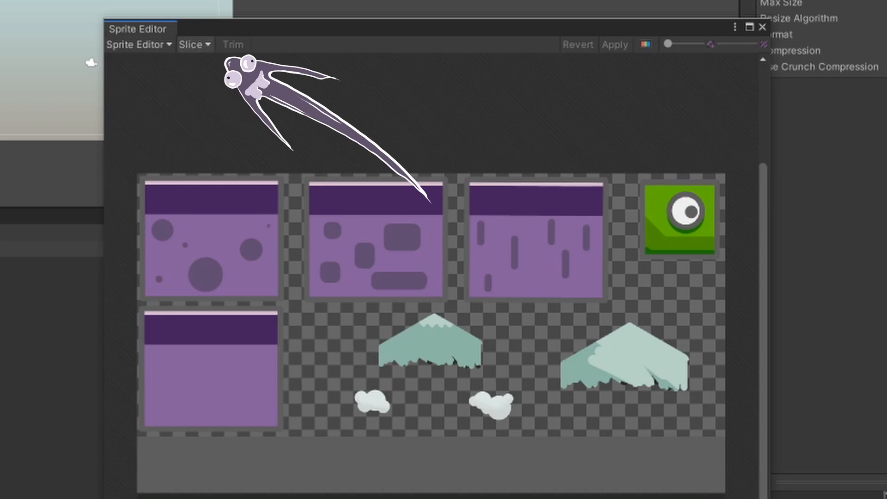
pyautogui.click(195, 45)
pyautogui.click(348, 199)
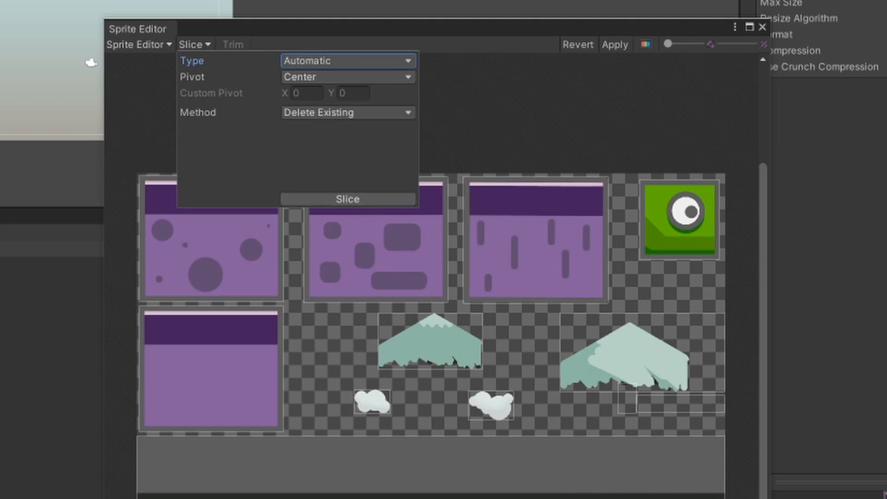
pyautogui.click(615, 45)
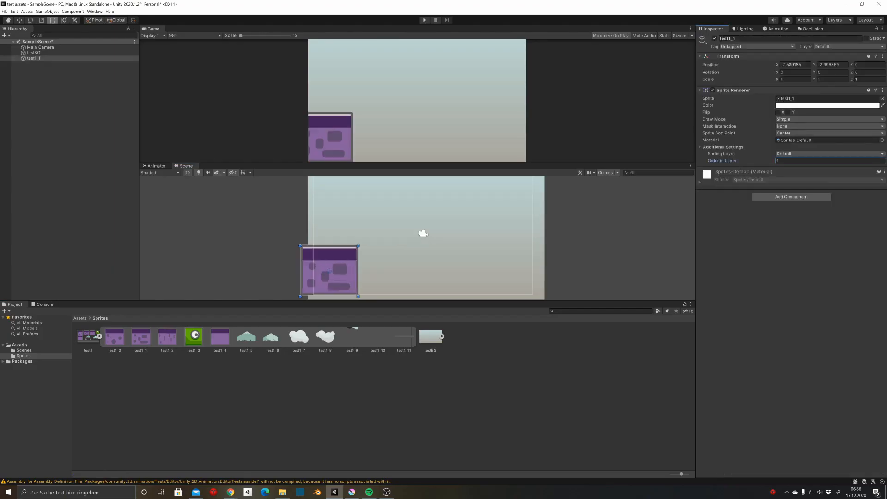
# Adjust the sprites' Order in Layer, and place a duplicate of the rounded-rectangle floor block in the scene.
pyautogui.click(33, 53)
pyautogui.click(831, 161)
pyautogui.click(34, 58)
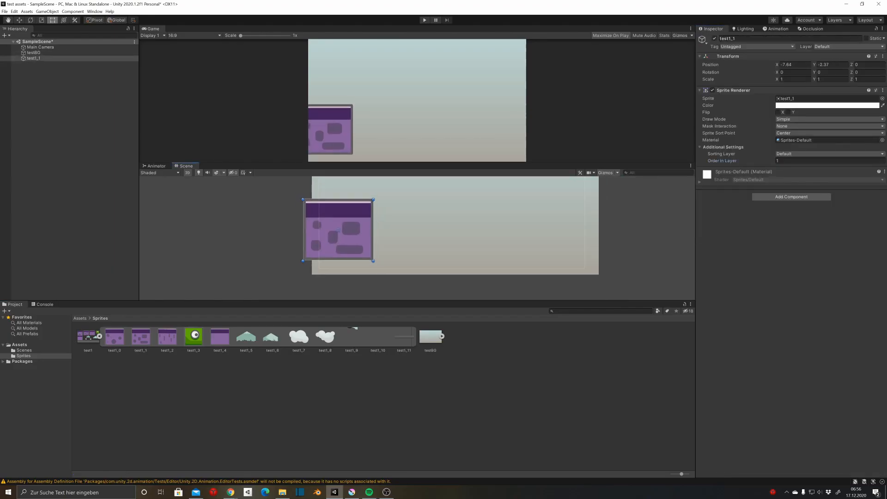
pyautogui.hotkey('ctrl', 'd')
pyautogui.moveTo(335, 226); pyautogui.dragTo(376, 244)
# Fit the plain block sprite test1_4 against the rounded-rectangle block to continue the floor row.
pyautogui.scroll(3, 390, 244)
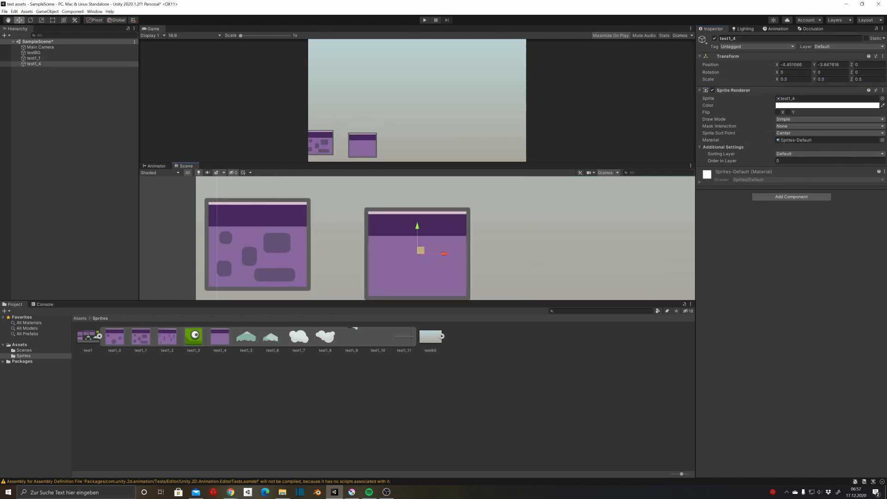
pyautogui.moveTo(421, 250); pyautogui.dragTo(367, 245)
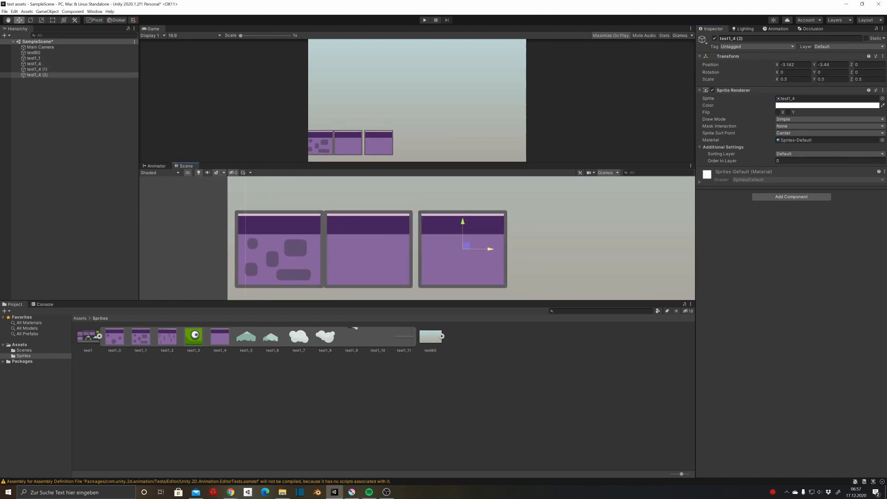
pyautogui.moveTo(461, 220); pyautogui.dragTo(456, 222)
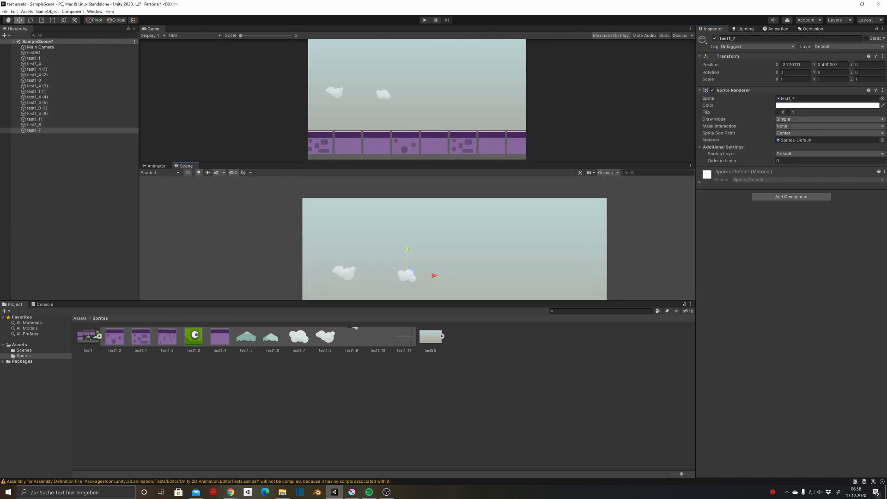
# Arrange the cloud sprites across the upper sky and enlarge the leftmost cloud to scale 4.
pyautogui.scroll(-3, 480, 231)
pyautogui.click(454, 195)
pyautogui.moveTo(453, 195); pyautogui.dragTo(477, 200)
pyautogui.click(410, 193)
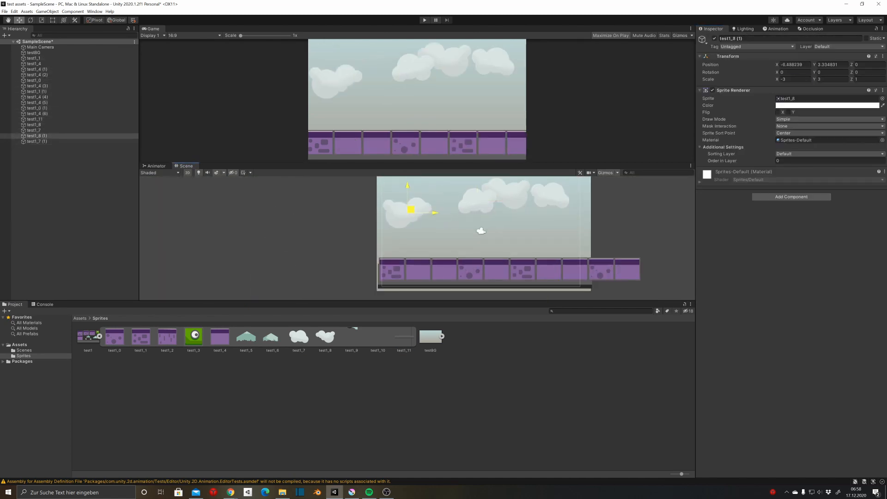
pyautogui.write('4')
pyautogui.click(259, 232)
# Place the snow-capped mountain test1_5 behind the floor's centre, scale it to about 4.39, and set Order in Layer to -5.
pyautogui.press('y')
pyautogui.moveTo(246, 337); pyautogui.dragTo(638, 240)
pyautogui.click(830, 161)
pyautogui.write('-5')
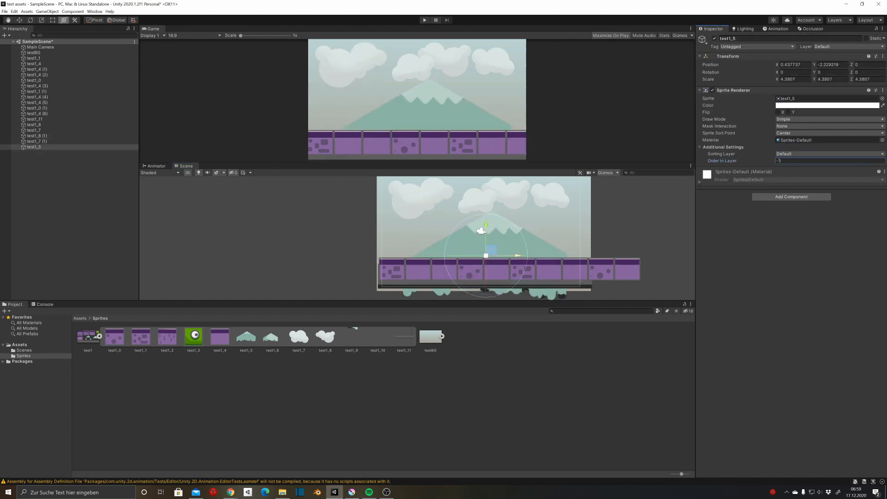
# Position the pale mountain test1_6 behind the snow-capped one with Order in Layer -6, and duplicate it.
pyautogui.moveTo(387, 254); pyautogui.dragTo(471, 252)
pyautogui.click(830, 160)
pyautogui.write('-6')
pyautogui.hotkey('ctrl', 'd')
# Place the green character test1_3 on the left part of the floor at 0.5 scale and save the scene.
pyautogui.moveTo(193, 337); pyautogui.dragTo(527, 264)
pyautogui.write('0.5')
pyautogui.scroll(5, 393, 258)
pyautogui.scroll(-5, 392, 245)
pyautogui.hotkey('ctrl', 's')
pyautogui.click(222, 217)
pyautogui.click(387, 493)
pyautogui.moveTo(194, 337); pyautogui.dragTo(528, 265)
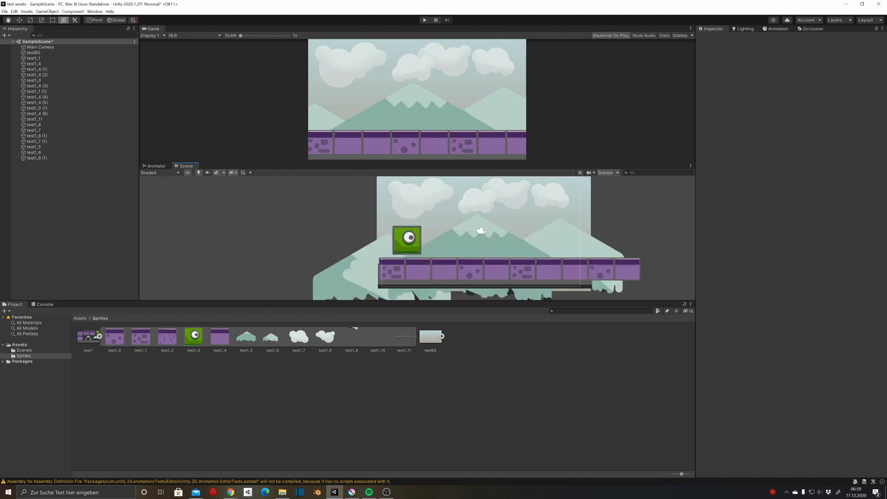
pyautogui.click(769, 78)
pyautogui.write('0.5')
pyautogui.scroll(5, 408, 258)
pyautogui.scroll(-5, 248, 247)
pyautogui.hotkey('ctrl', 's')
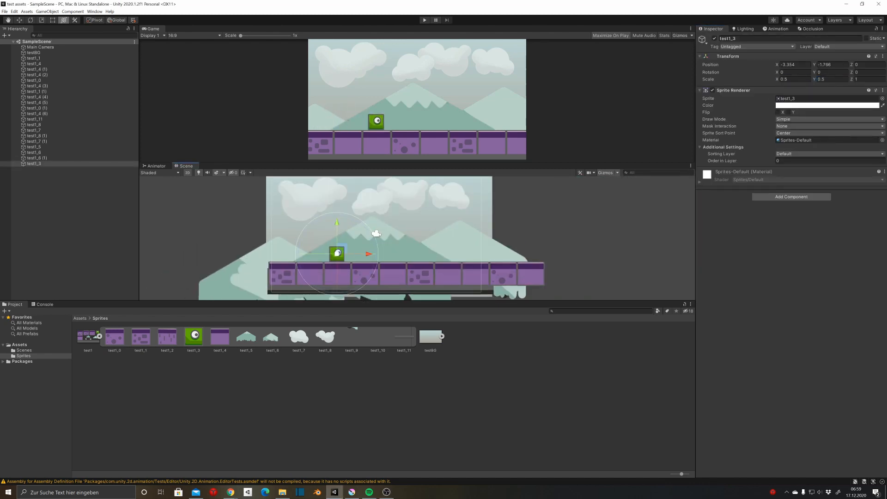
pyautogui.click(231, 226)
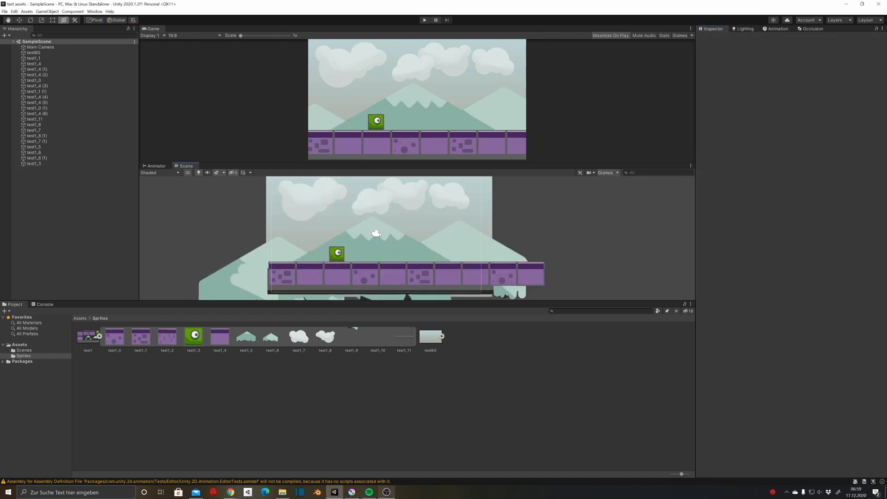